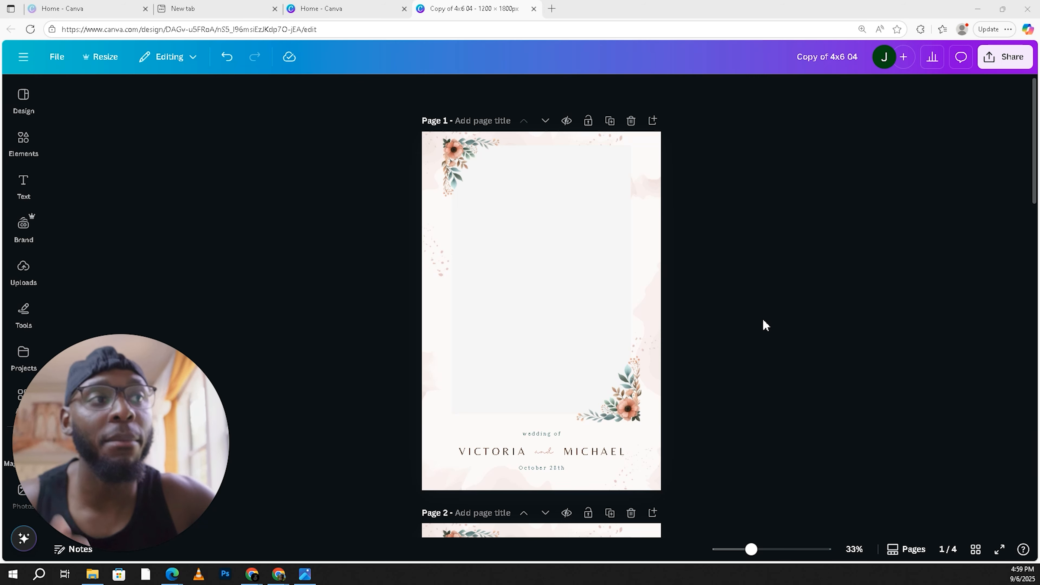
# Step: Look through the pages of the 4x6 wedding template to examine the floral frame, photos and name text
pyautogui.scroll(-5, 610, 328)
pyautogui.scroll(-1, 619, 345)
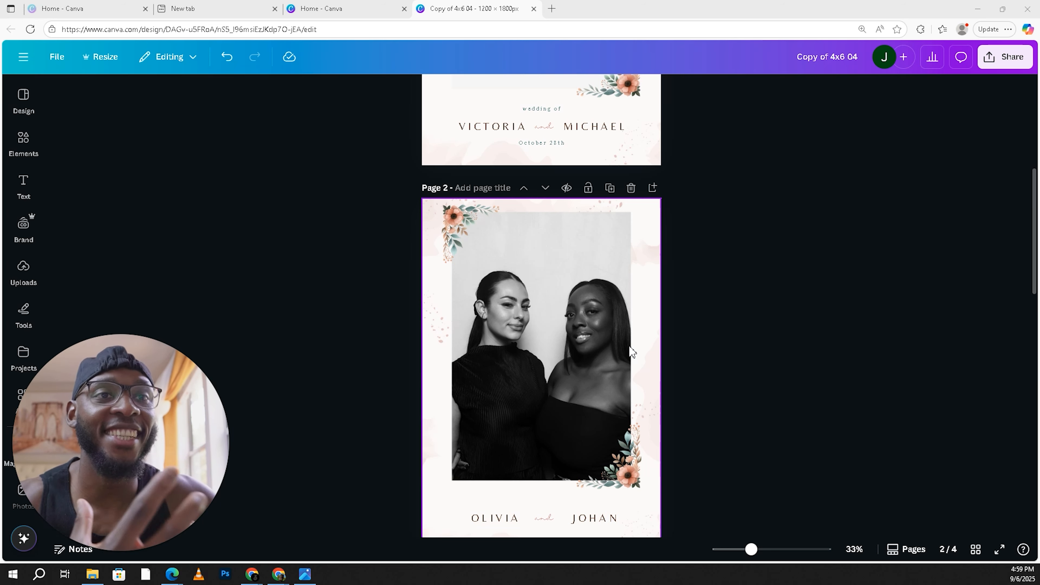
pyautogui.scroll(-5, 635, 353)
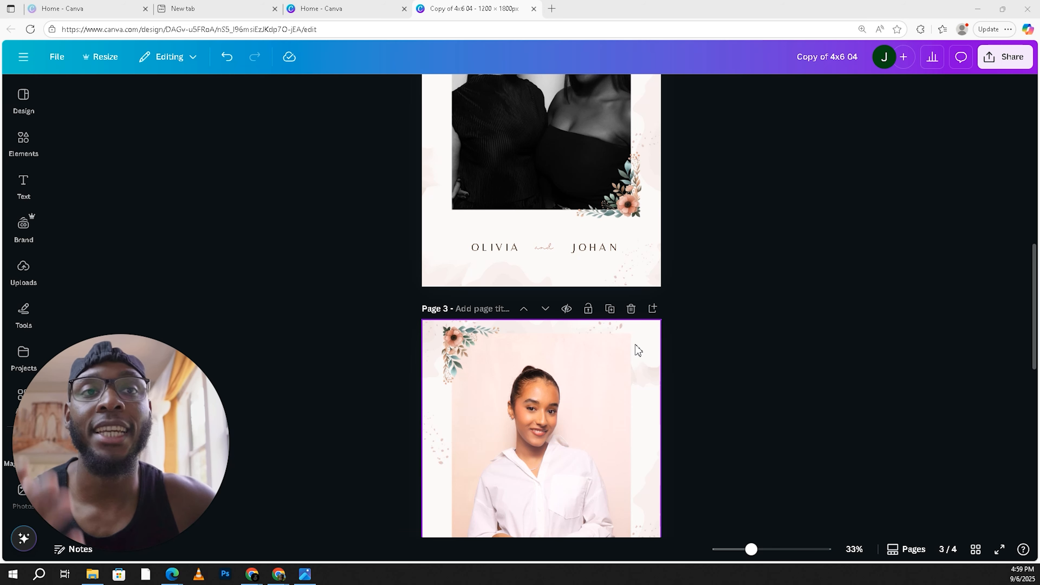
pyautogui.scroll(-5, 589, 354)
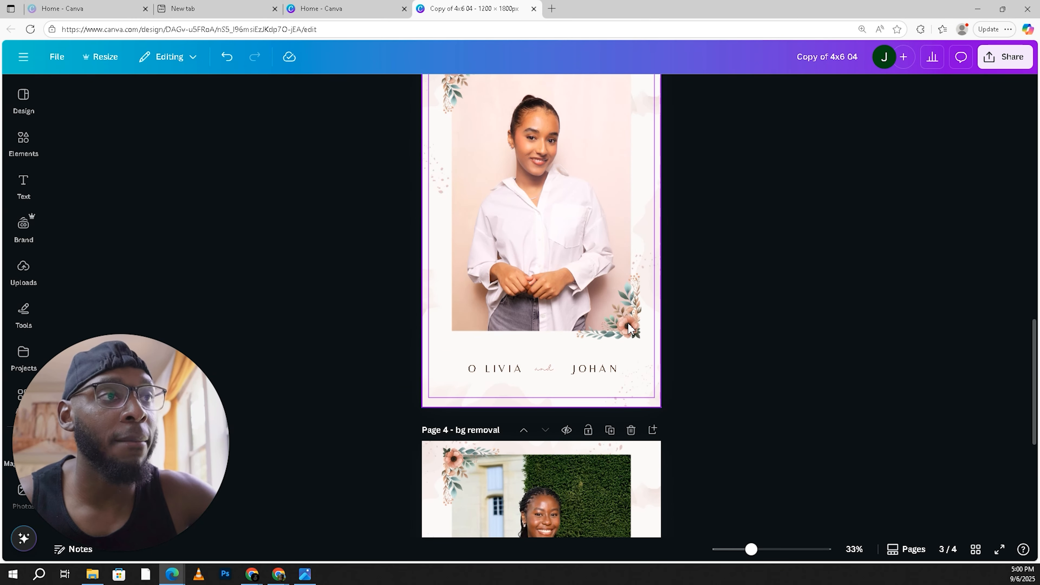
pyautogui.click(617, 329)
pyautogui.scroll(6, 590, 375)
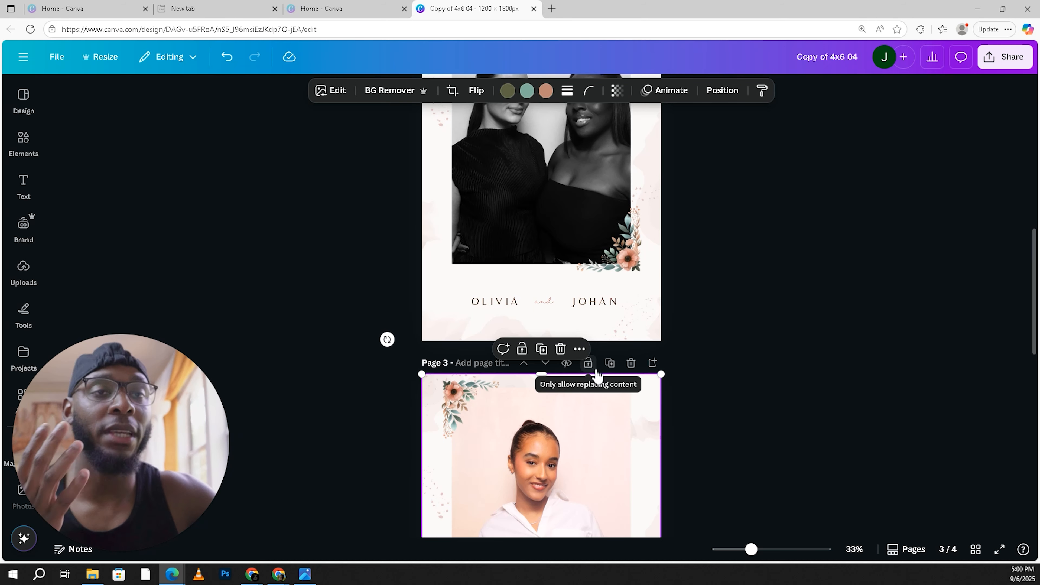
pyautogui.scroll(4, 593, 371)
pyautogui.scroll(5, 597, 382)
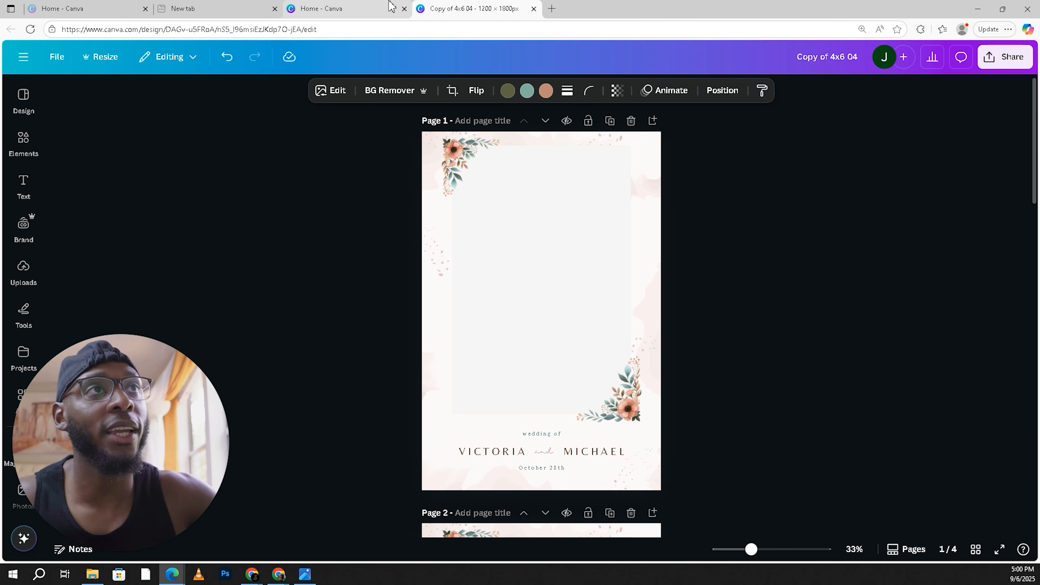
# Step: Create a new custom-size design of 2048 × 2732 px from the Canva home page
pyautogui.click(381, 9)
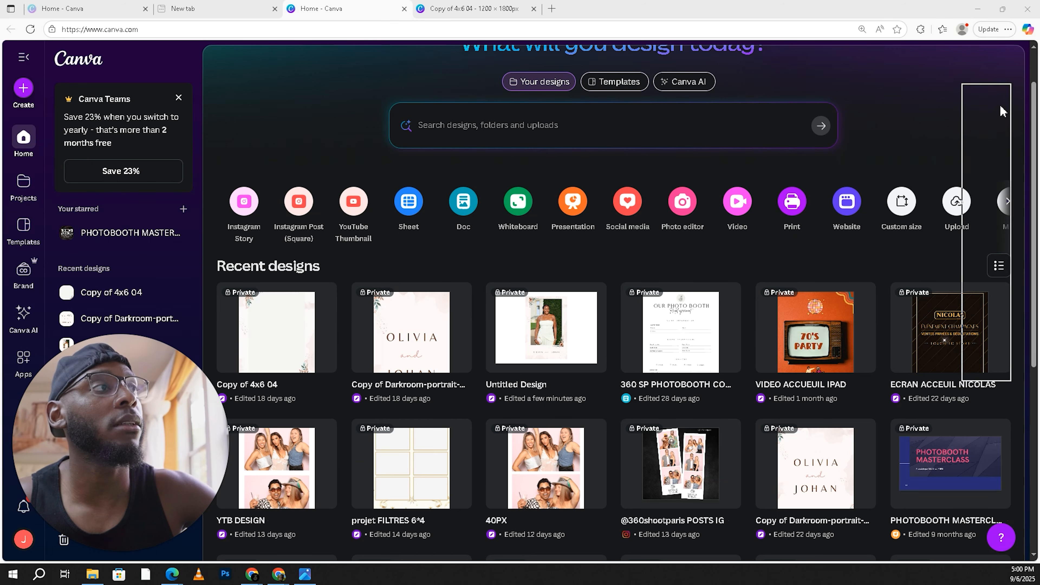
pyautogui.click(23, 88)
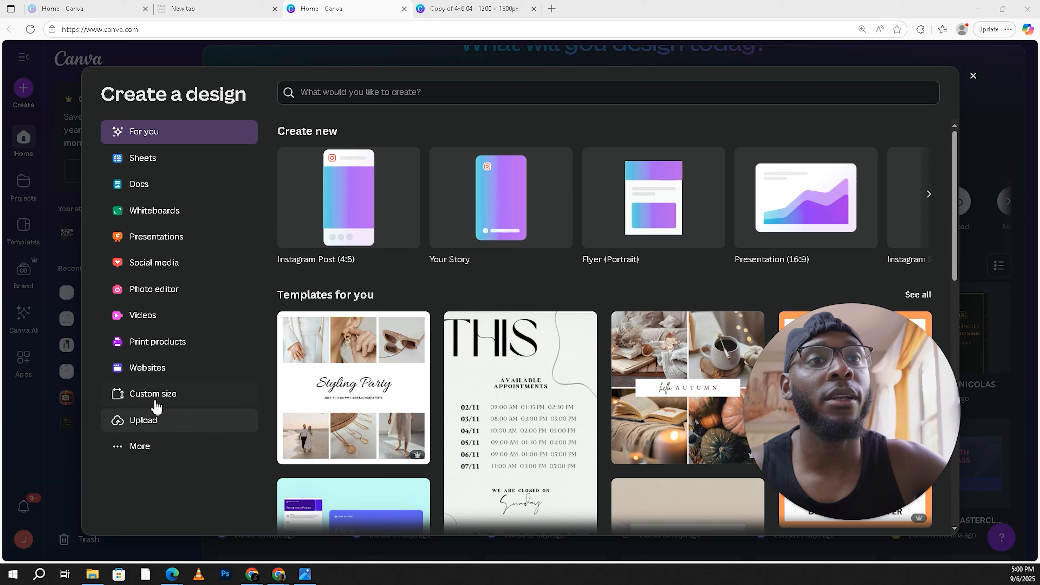
pyautogui.click(149, 394)
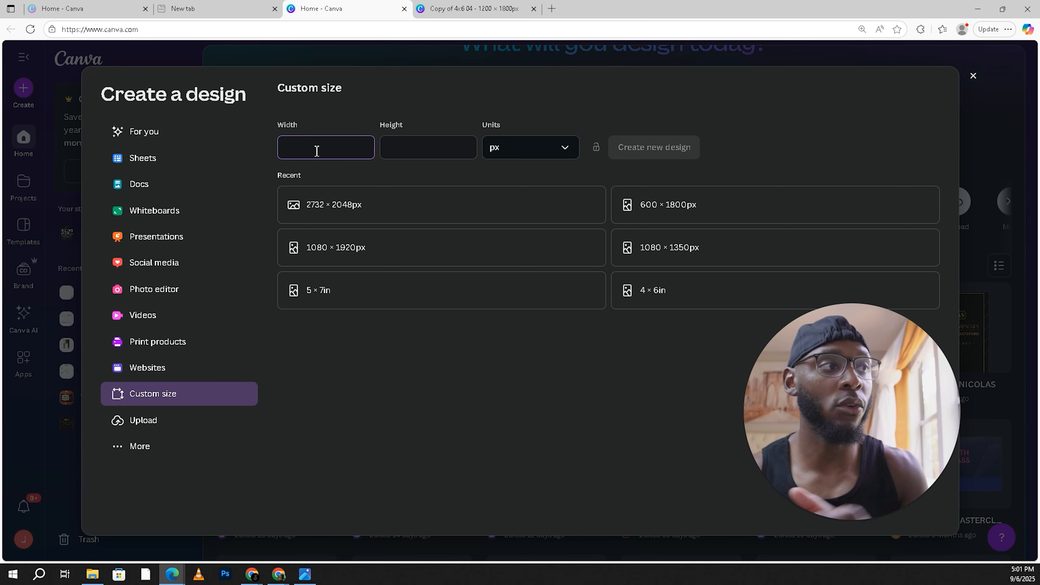
pyautogui.write('2048')
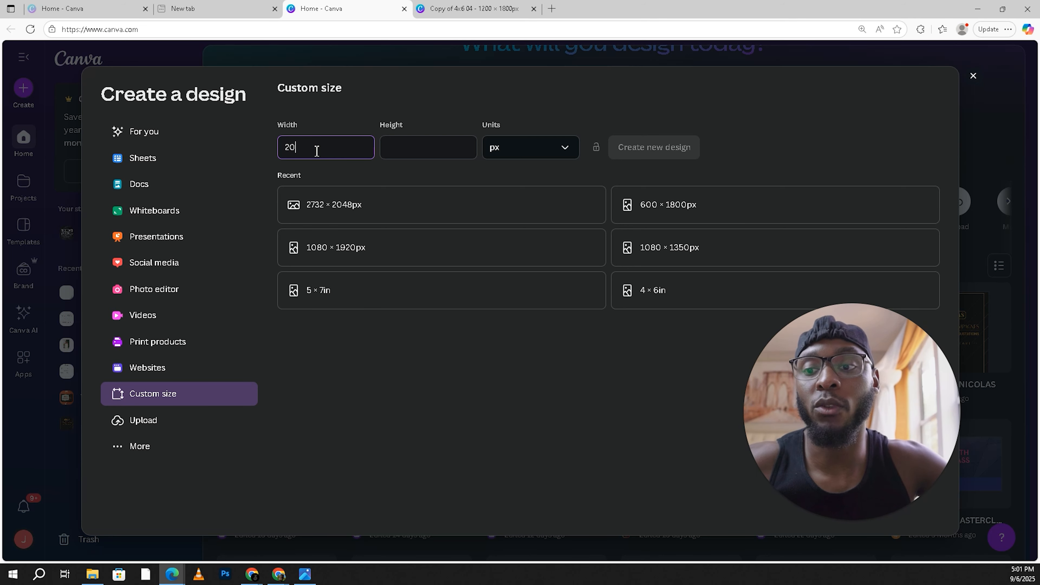
pyautogui.click(408, 151)
pyautogui.write('273')
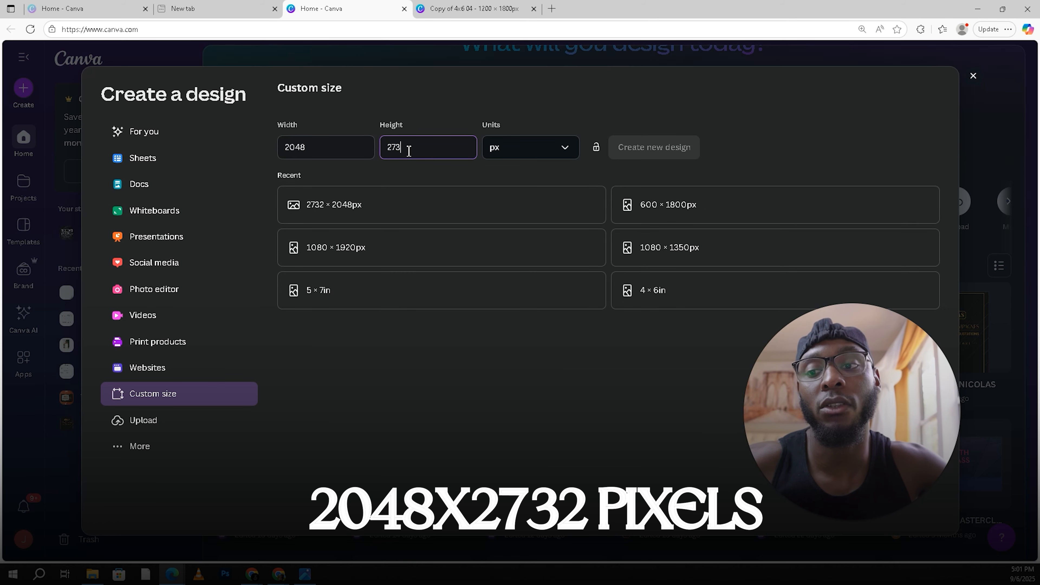
pyautogui.write('2')
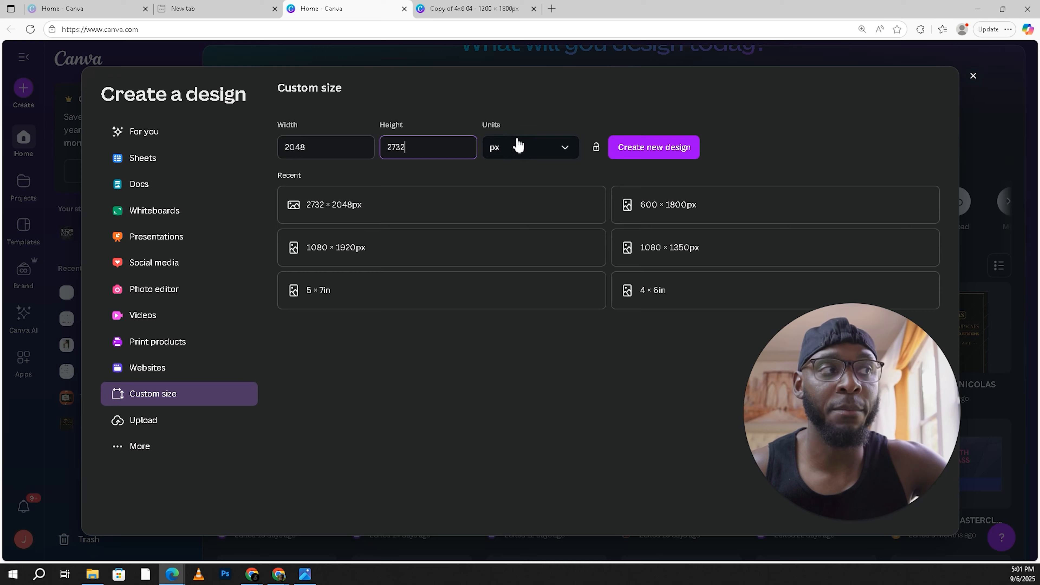
pyautogui.click(657, 148)
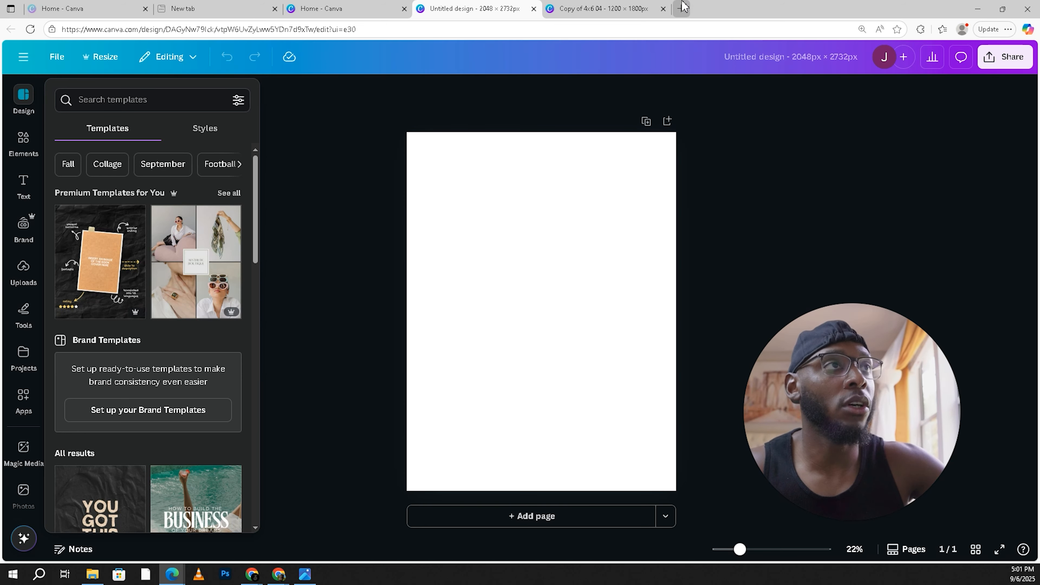
# Step: Copy the first name text from page 2 of the 4x6 template into the blank 2048 × 2732 px design
pyautogui.click(618, 9)
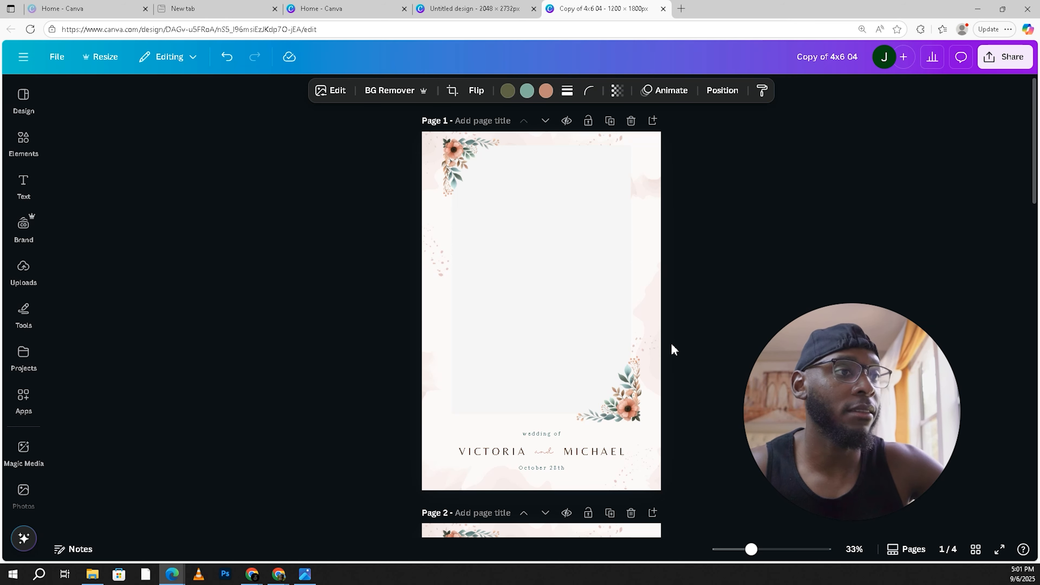
pyautogui.scroll(-10, 672, 345)
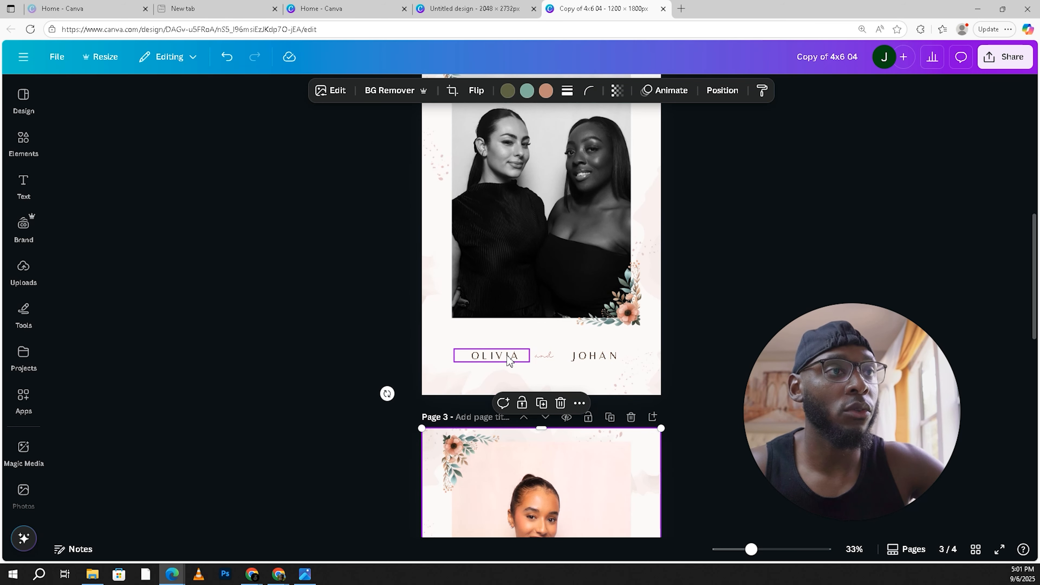
pyautogui.click(495, 355)
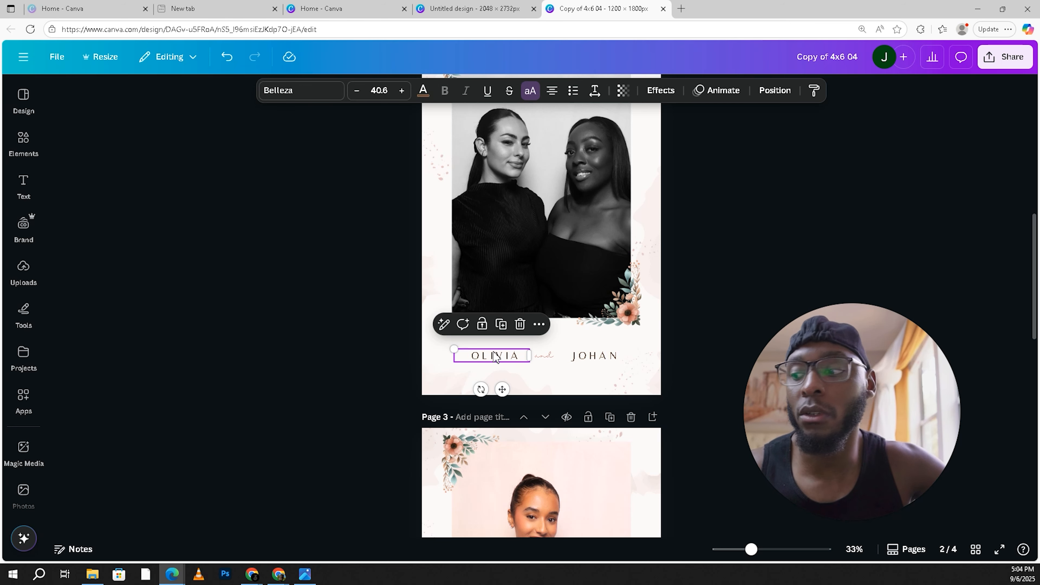
pyautogui.click(497, 10)
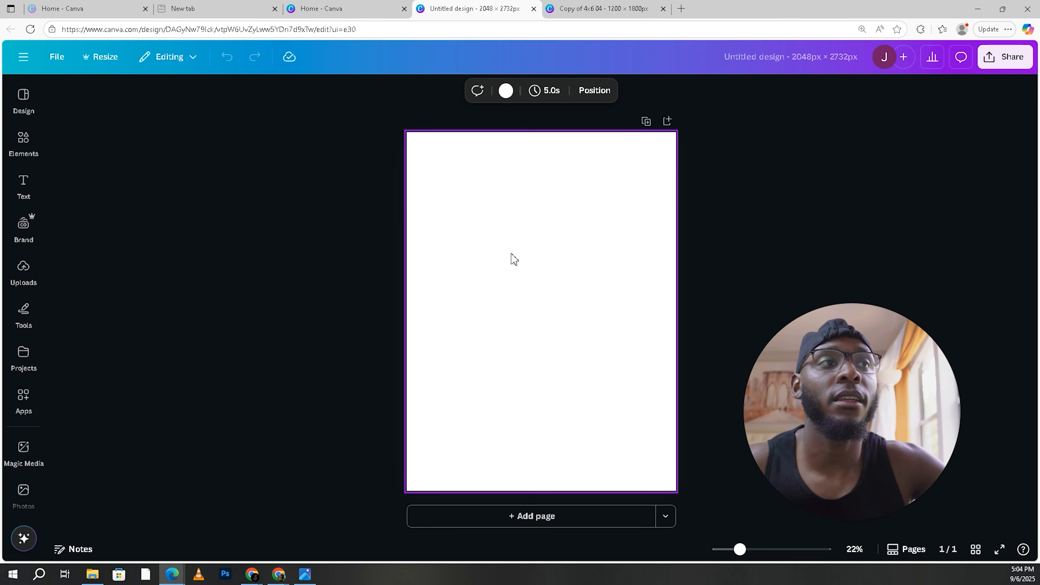
pyautogui.hotkey('ctrl', 'v')
# Step: Move the pasted text to the upper part of the page and change its wording to "TOUCH TO START"
pyautogui.moveTo(481, 346); pyautogui.dragTo(585, 207)
pyautogui.doubleClick(583, 209)
pyautogui.write('TOUCH ')
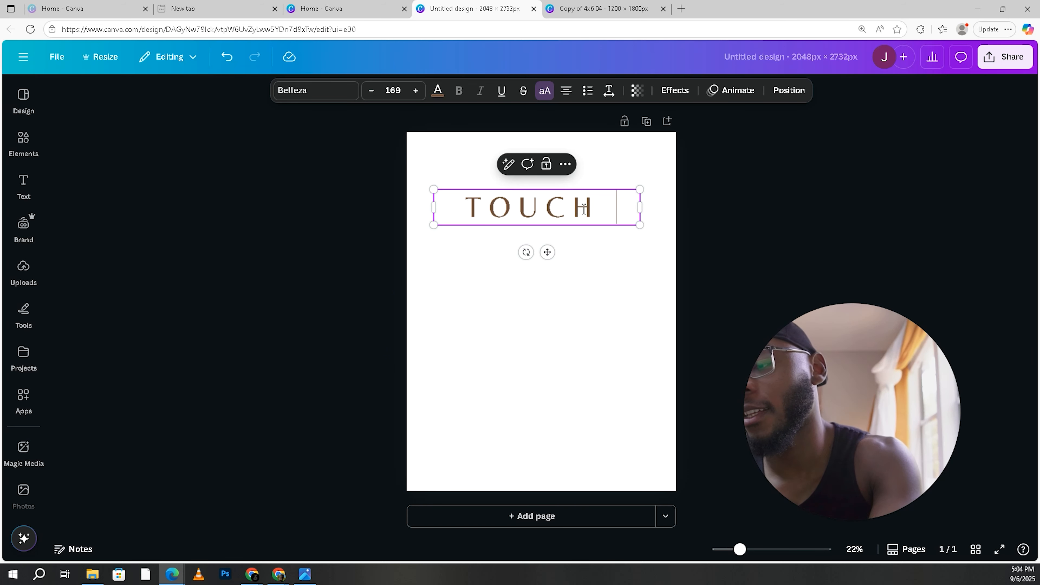
pyautogui.write('TO START')
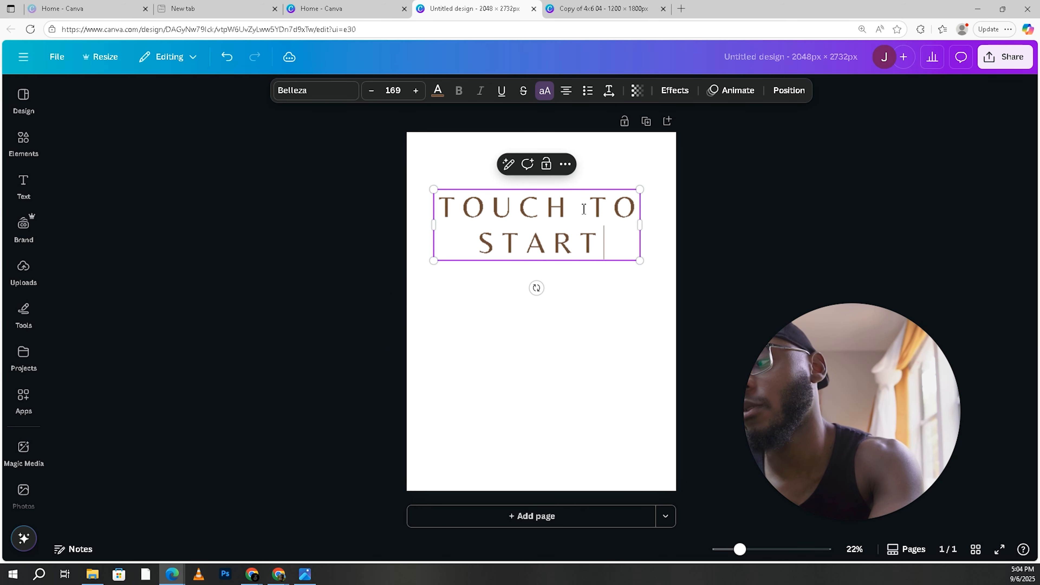
# Step: Enlarge the "TOUCH TO START" text to about size 206 and centre it horizontally near the top of the page
pyautogui.moveTo(639, 260); pyautogui.dragTo(681, 304)
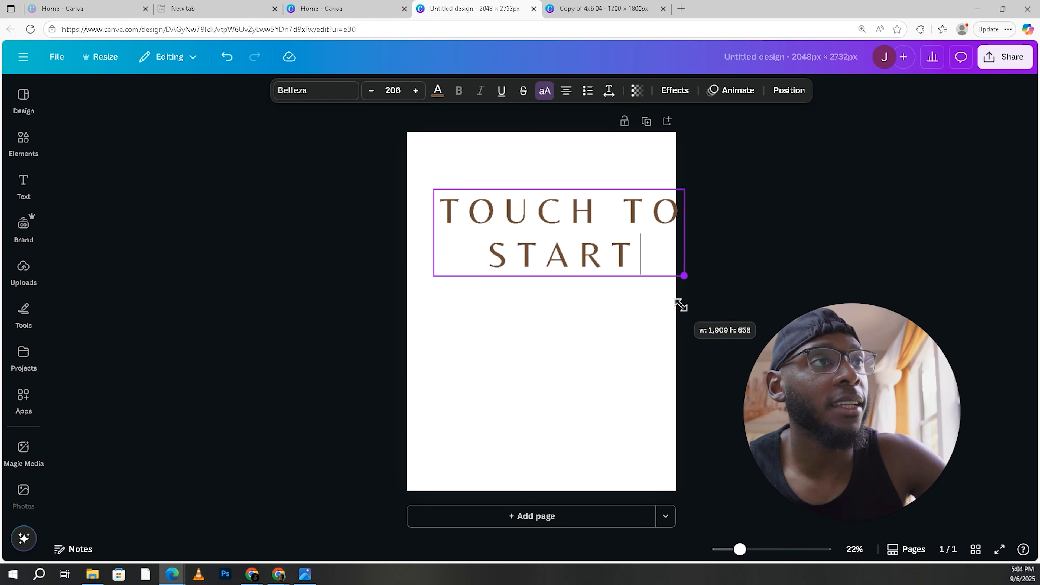
pyautogui.moveTo(609, 214); pyautogui.dragTo(612, 254)
pyautogui.click(627, 303)
pyautogui.moveTo(589, 222); pyautogui.dragTo(573, 199)
pyautogui.click(586, 270)
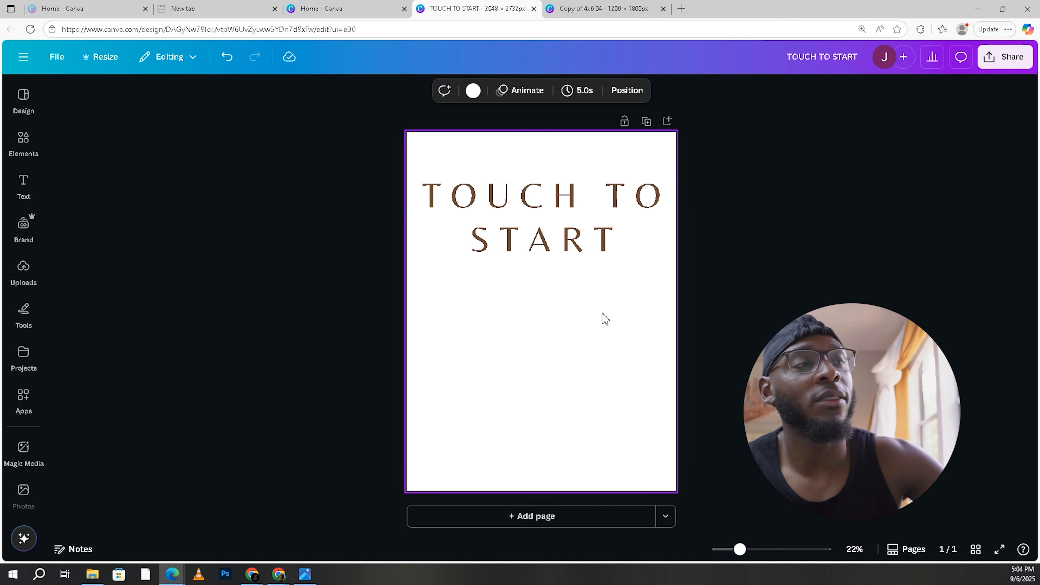
pyautogui.click(627, 256)
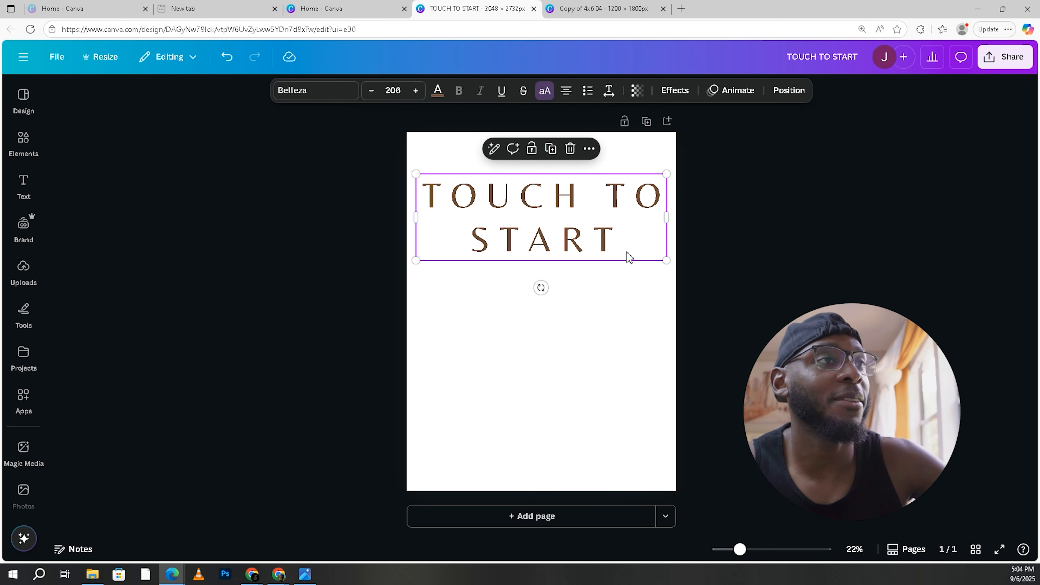
pyautogui.moveTo(682, 268); pyautogui.dragTo(669, 261)
pyautogui.click(596, 293)
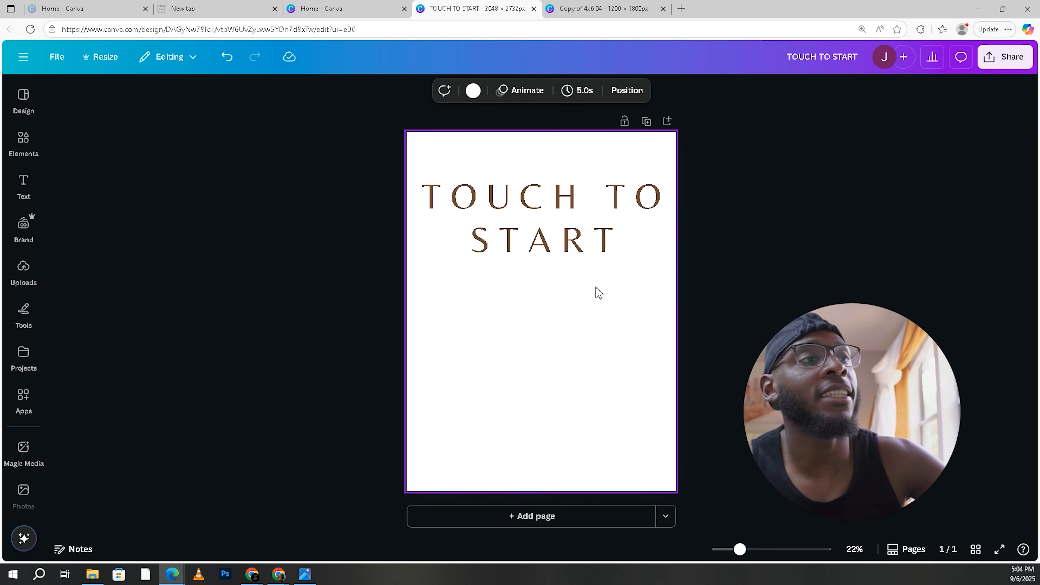
# Step: Add the uploaded floral-framed photo of the woman in a white dress and place it at the page's lower left
pyautogui.click(598, 8)
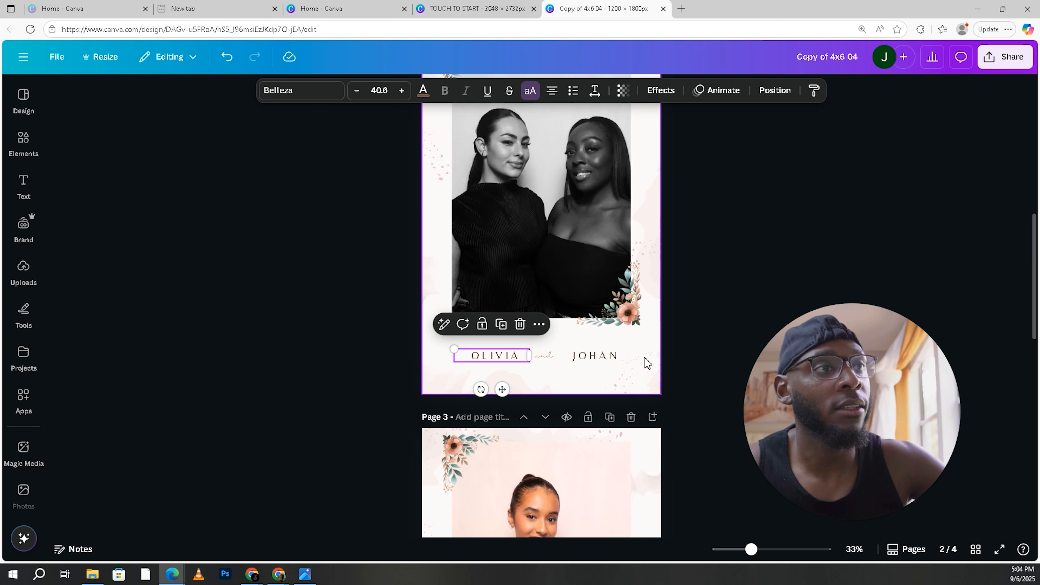
pyautogui.click(491, 8)
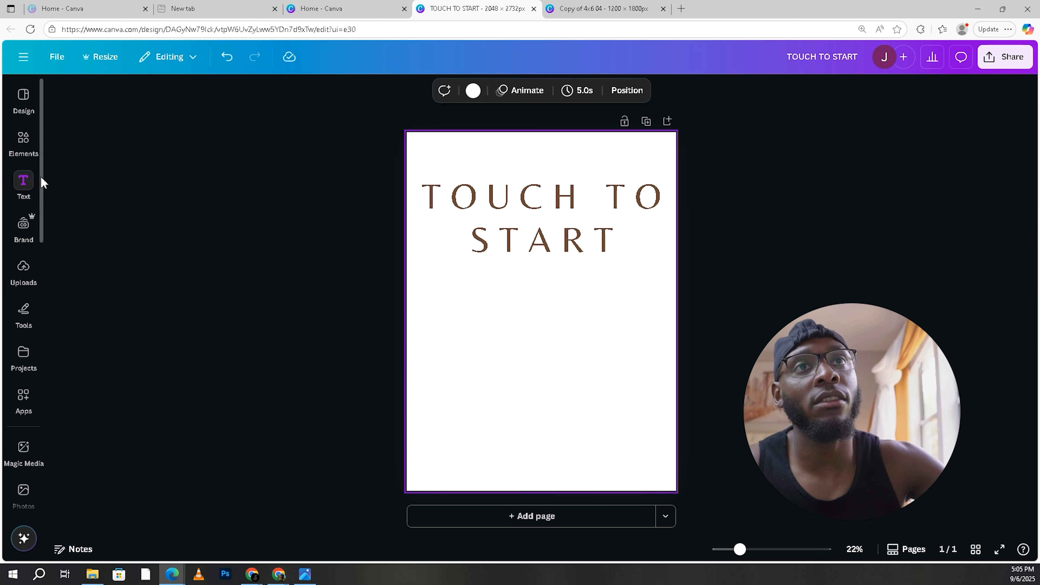
pyautogui.click(24, 272)
pyautogui.click(86, 246)
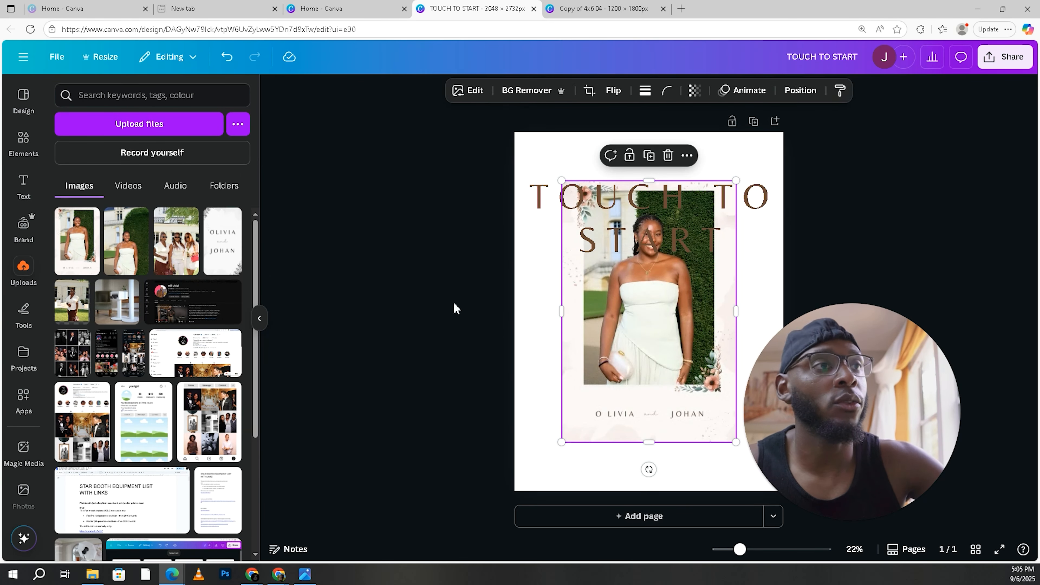
pyautogui.moveTo(639, 328); pyautogui.dragTo(555, 411)
# Step: Set the page background to #FCF7F6 by sampling the pale border of the framed photo with the colour picker
pyautogui.click(564, 137)
pyautogui.click(565, 92)
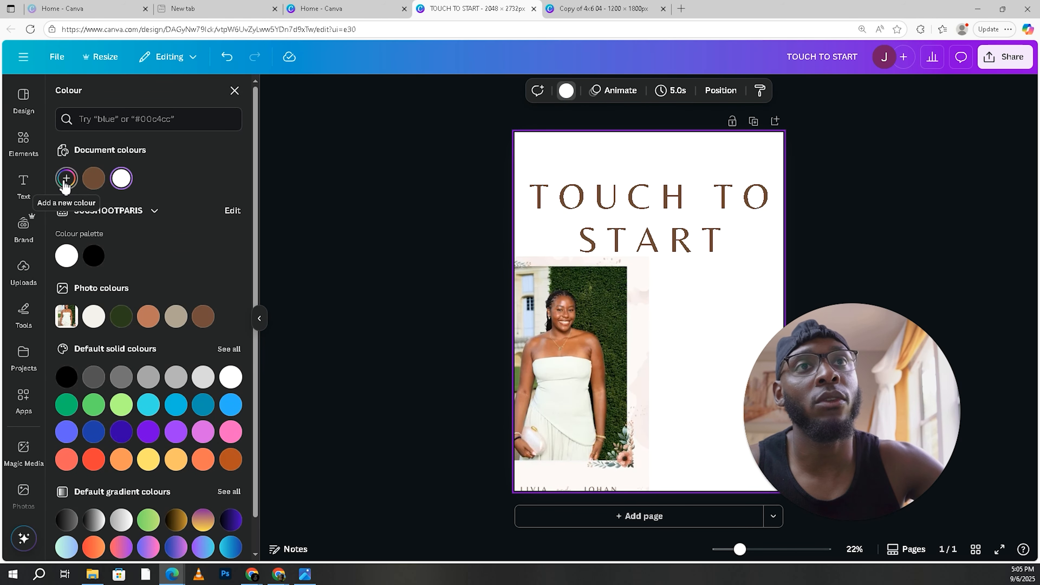
pyautogui.click(66, 180)
pyautogui.click(220, 336)
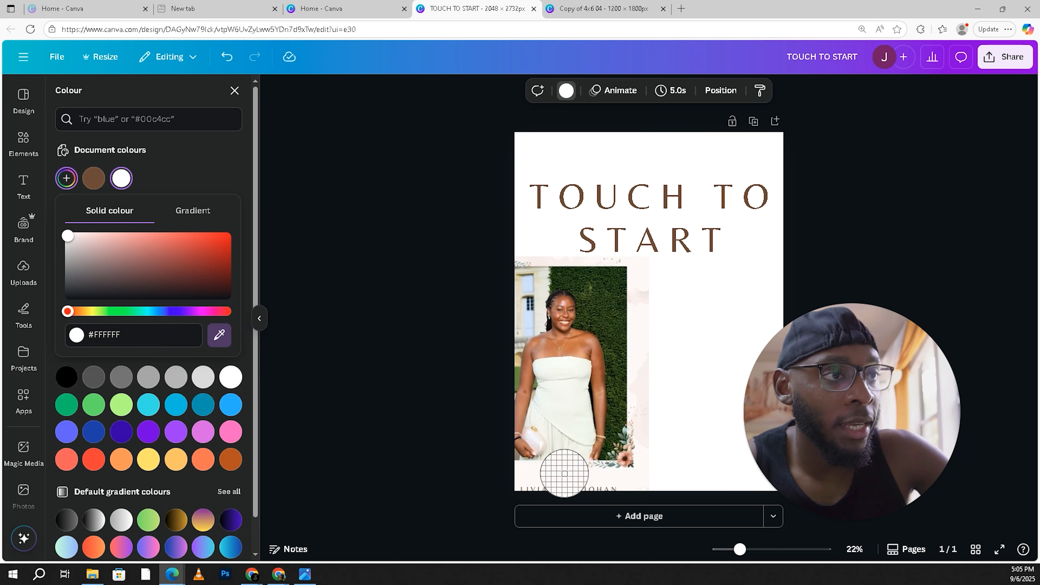
pyautogui.click(556, 477)
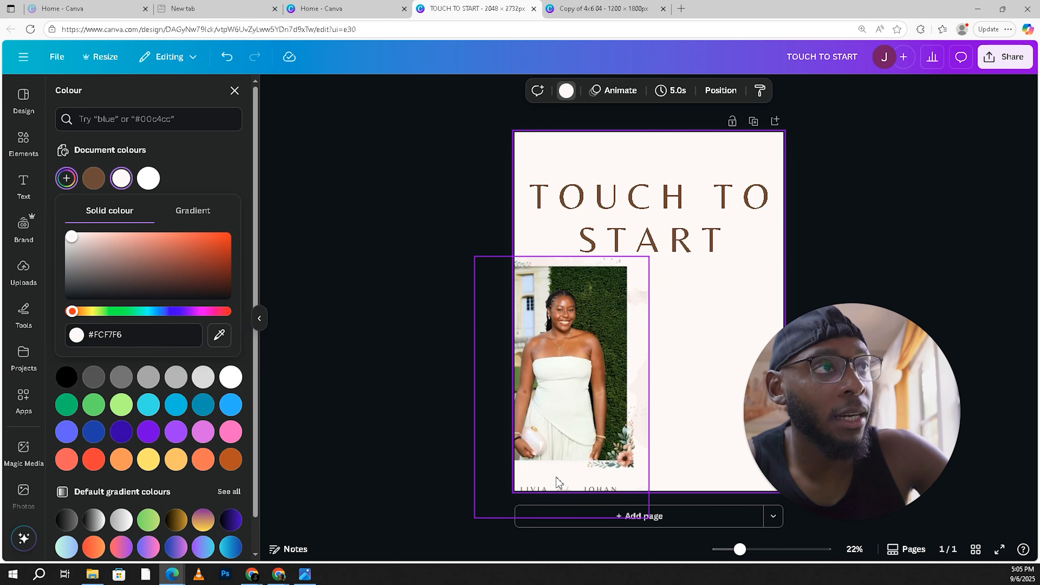
# Step: Delete the floral-framed photo from the "TOUCH TO START" page
pyautogui.click(695, 339)
pyautogui.moveTo(635, 348); pyautogui.dragTo(662, 344)
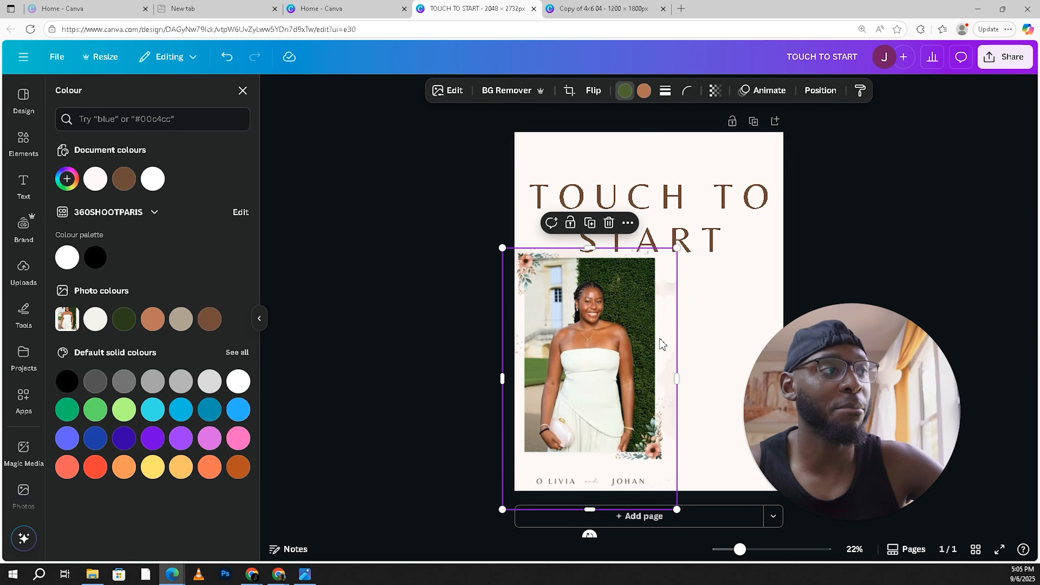
pyautogui.press('Delete')
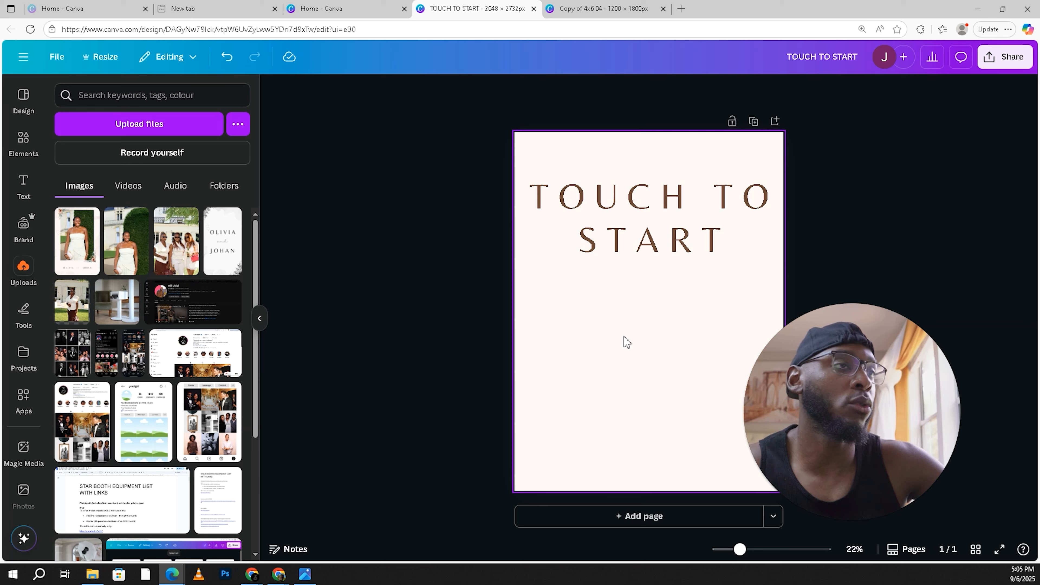
# Step: Copy the floral frame overlay from page 3 of the "Copy of 4x6 04" design, picking it among the page's layers
pyautogui.click(606, 9)
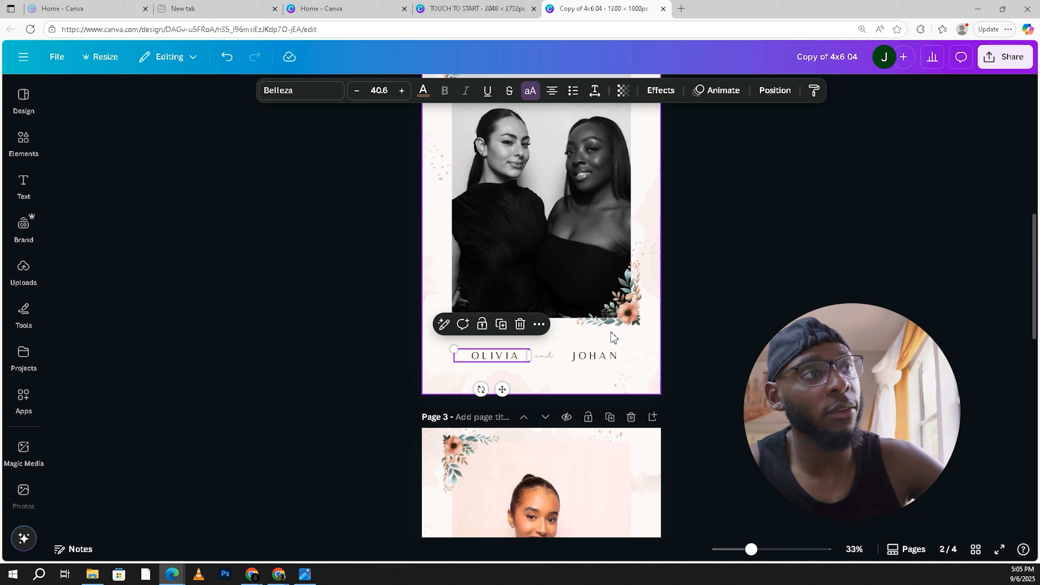
pyautogui.scroll(-6, 615, 327)
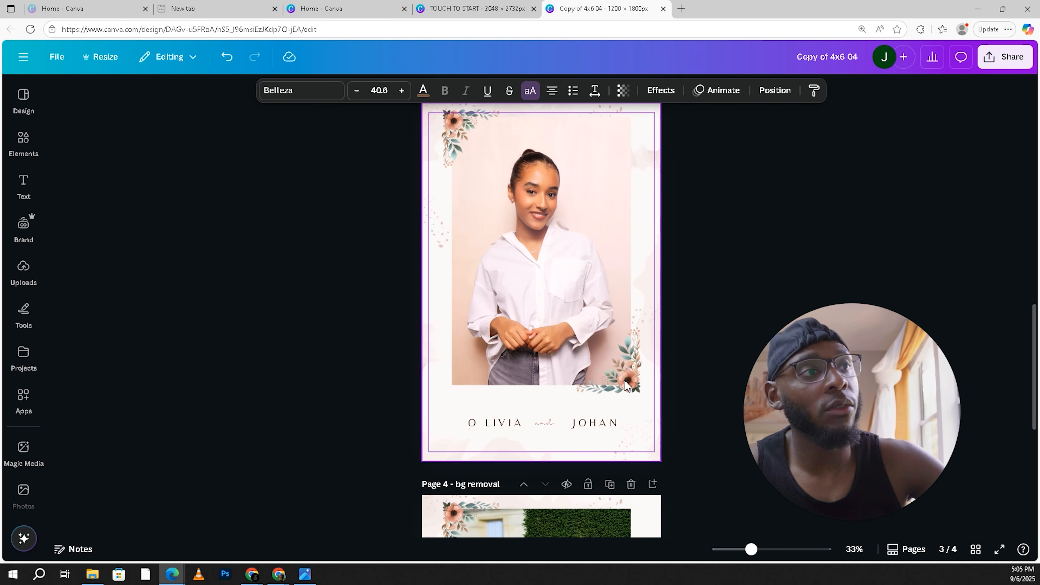
pyautogui.click(625, 384)
pyautogui.scroll(2, 451, 321)
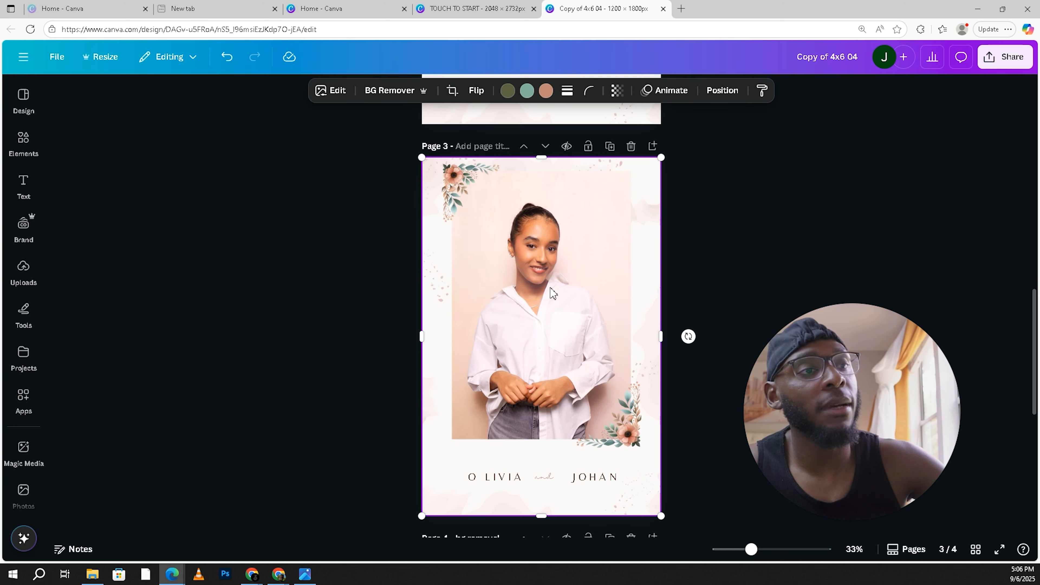
pyautogui.rightClick(649, 286)
pyautogui.click(632, 281)
pyautogui.click(723, 92)
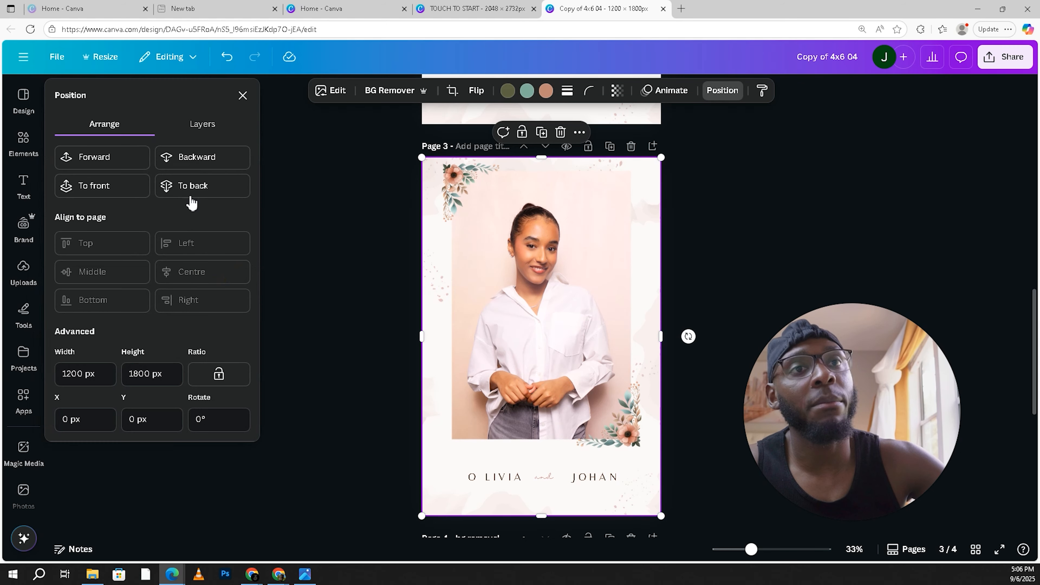
pyautogui.click(202, 123)
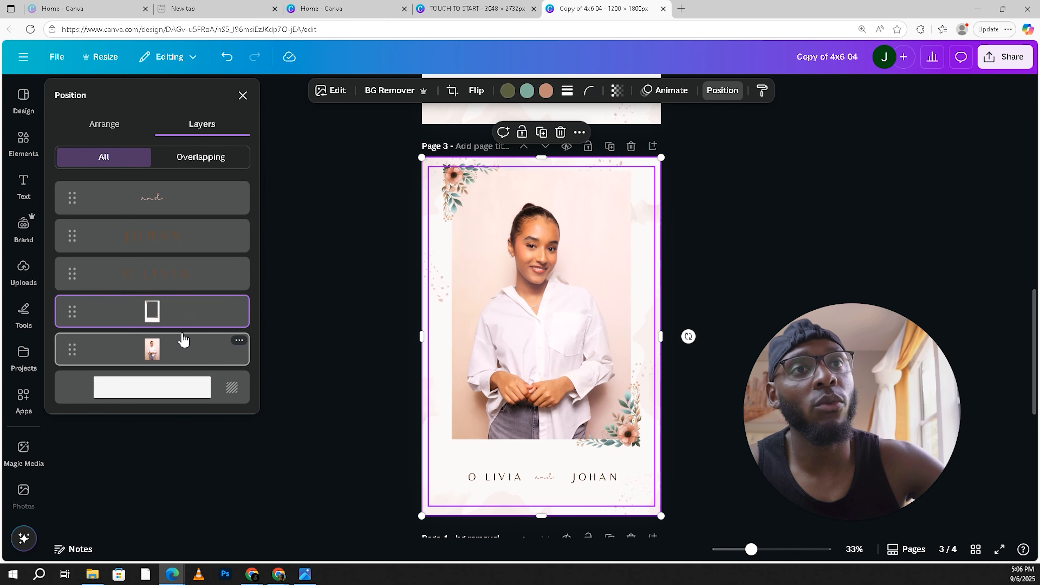
pyautogui.rightClick(184, 318)
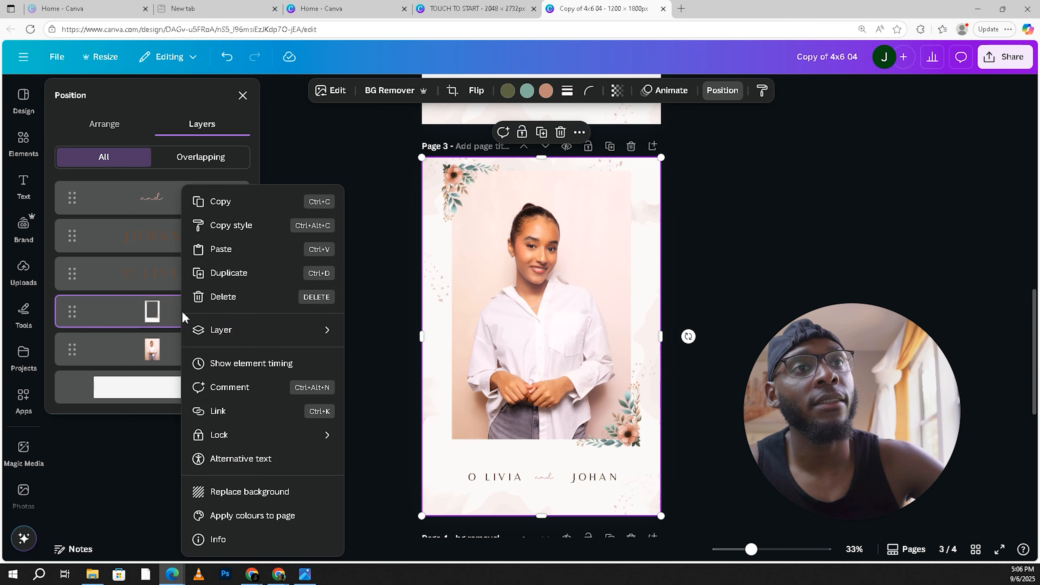
pyautogui.click(236, 204)
# Step: Paste the floral frame into the "TOUCH TO START" design and enlarge it to cover the page, aligned with the page's top and right edges
pyautogui.click(468, 8)
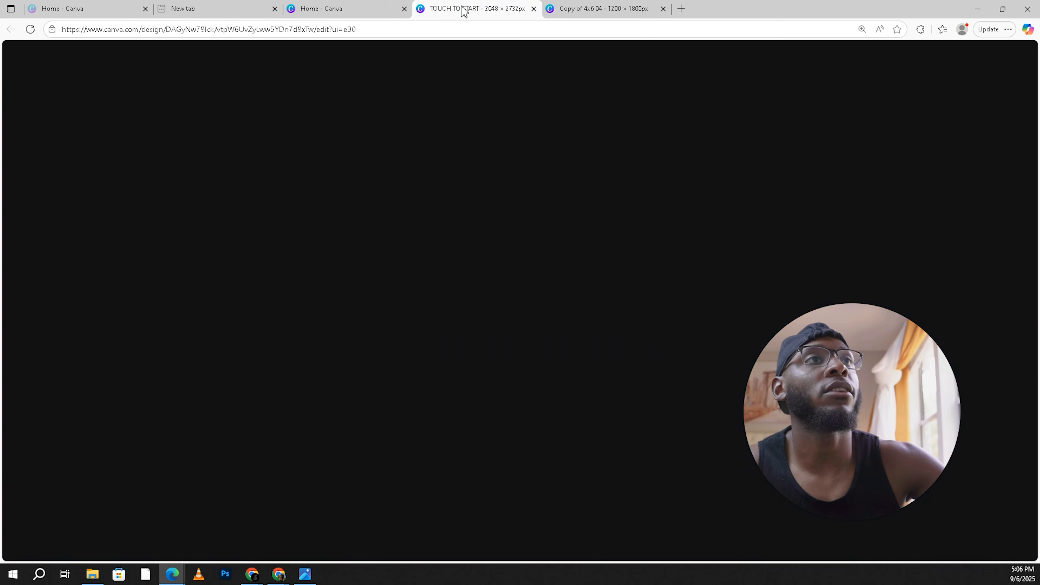
pyautogui.rightClick(616, 325)
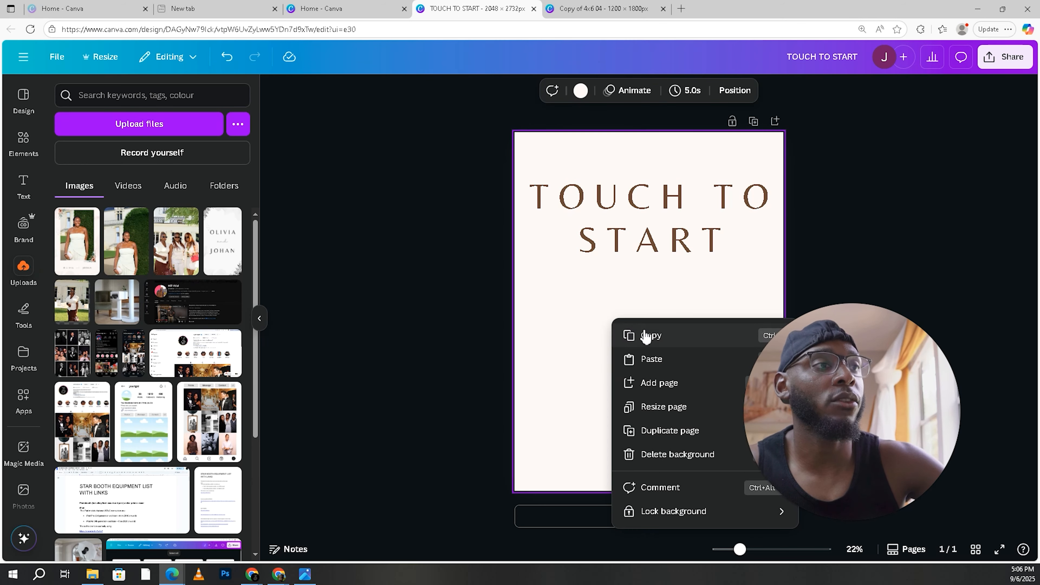
pyautogui.click(657, 361)
pyautogui.moveTo(644, 360); pyautogui.dragTo(823, 496)
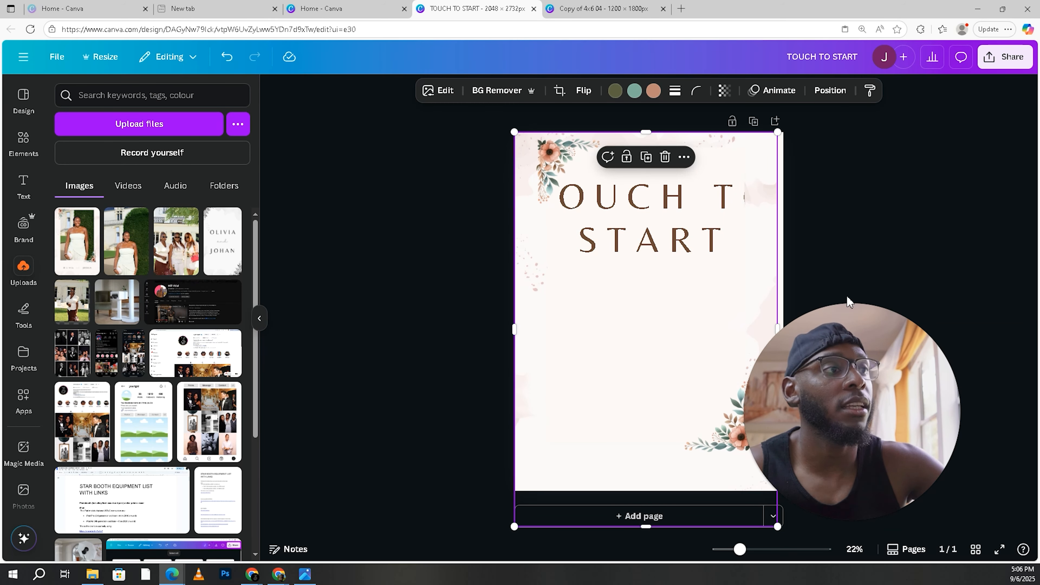
pyautogui.moveTo(778, 525); pyautogui.dragTo(810, 555)
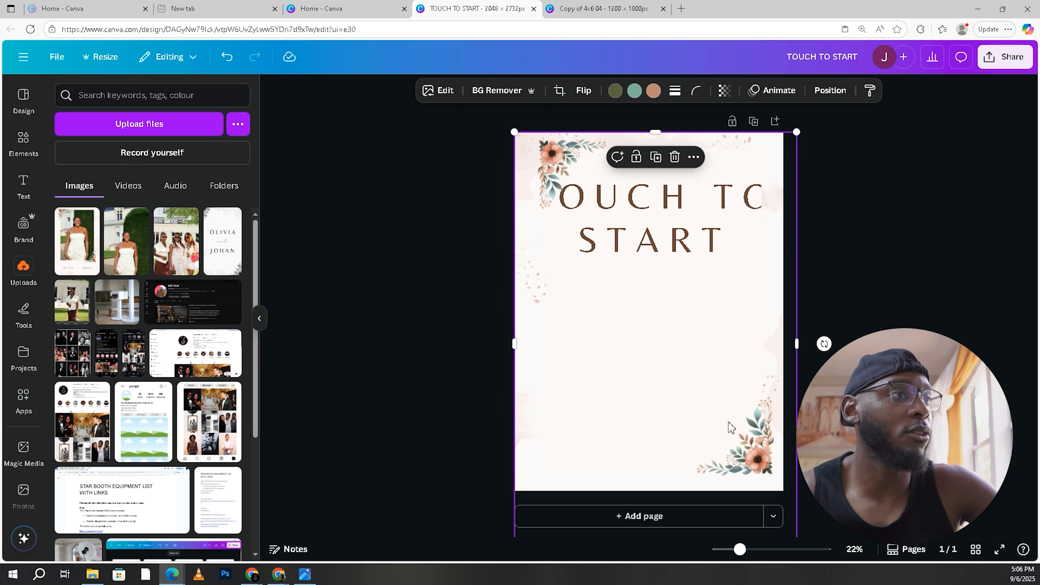
pyautogui.moveTo(722, 420); pyautogui.dragTo(706, 413)
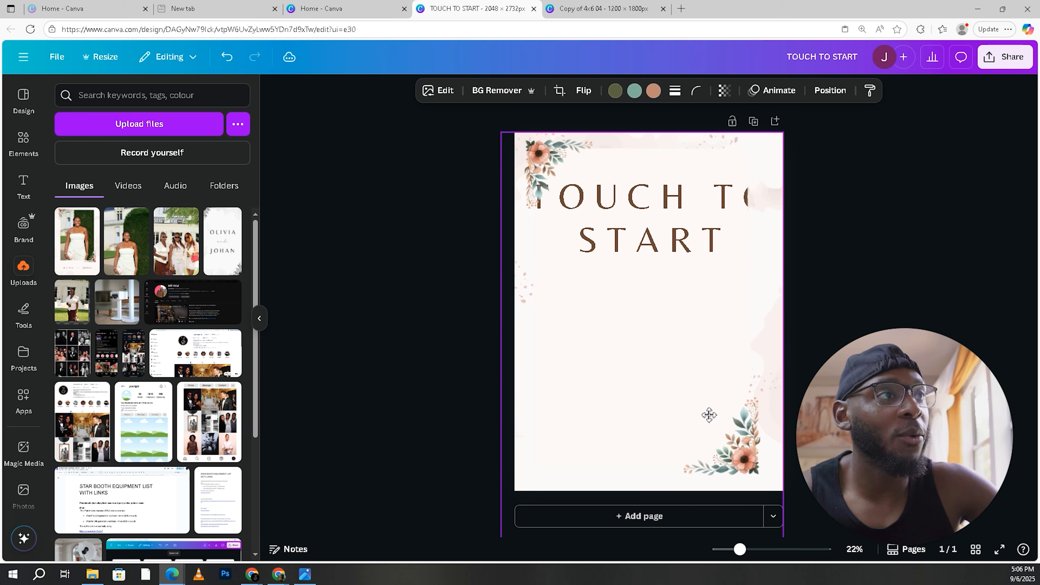
pyautogui.moveTo(709, 415); pyautogui.dragTo(709, 414)
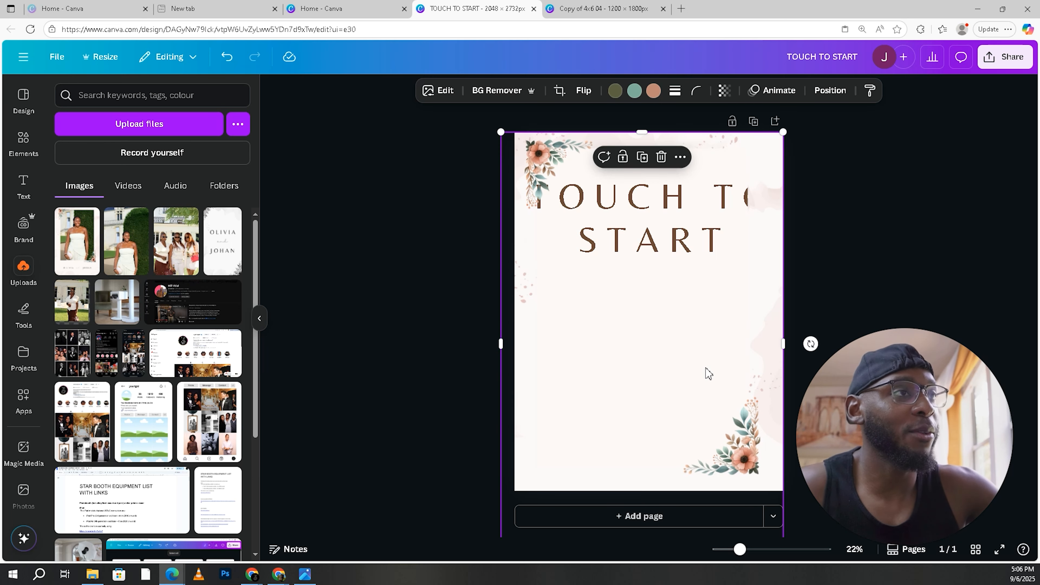
# Step: Remove the floral frame's background, then scale the remaining flowers down slightly and reposition them within the page
pyautogui.click(495, 92)
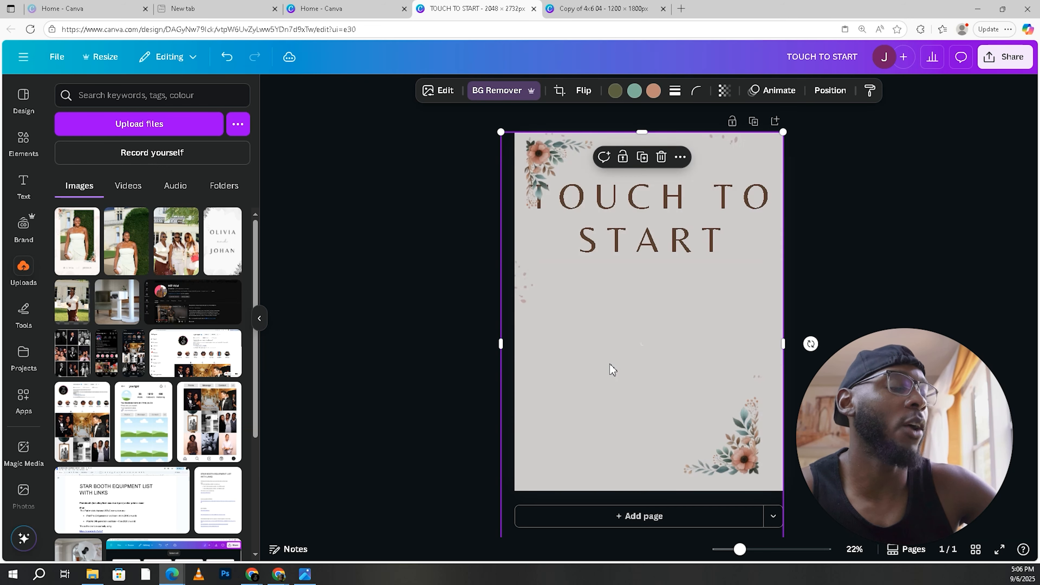
pyautogui.moveTo(697, 385); pyautogui.dragTo(690, 353)
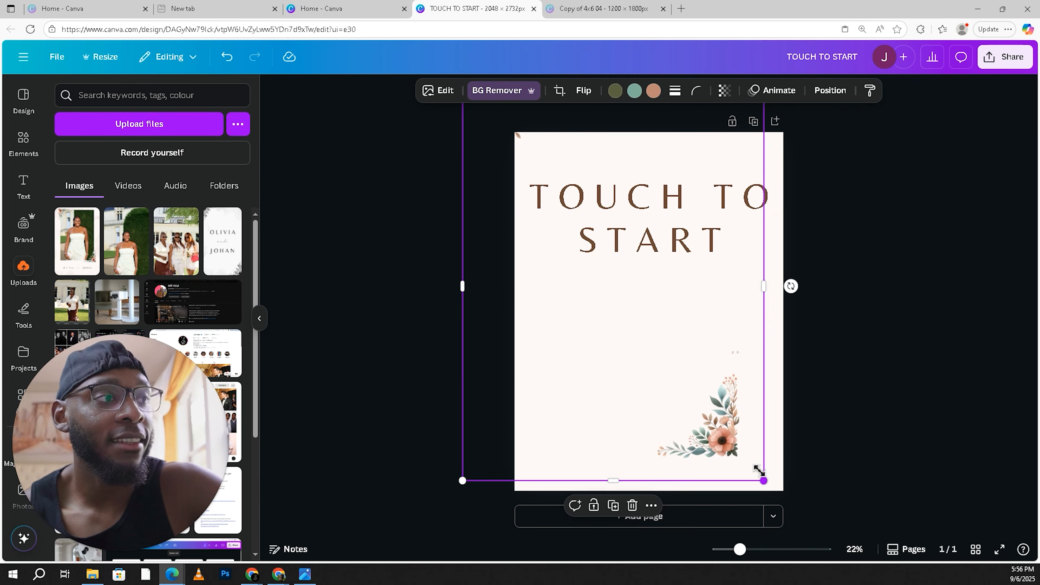
pyautogui.moveTo(762, 476); pyautogui.dragTo(727, 432)
pyautogui.moveTo(686, 371); pyautogui.dragTo(720, 410)
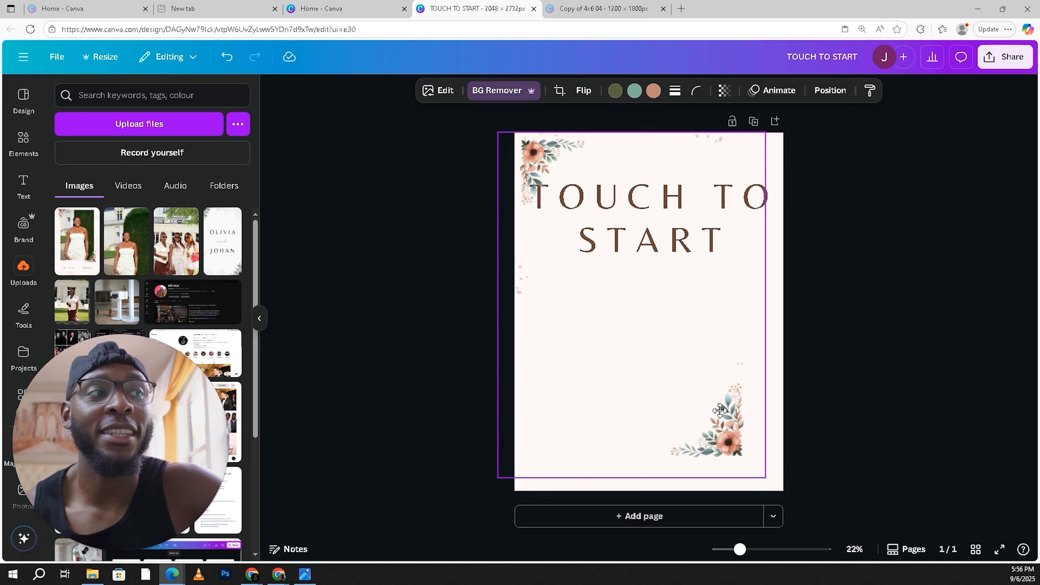
pyautogui.moveTo(720, 411); pyautogui.dragTo(716, 405)
# Step: Crop the floral image to its lower-right flower cluster, then enlarge it and fit it into the page's lower-right corner
pyautogui.moveTo(635, 131); pyautogui.dragTo(621, 328)
pyautogui.moveTo(530, 407); pyautogui.dragTo(641, 400)
pyautogui.moveTo(707, 327); pyautogui.dragTo(819, 323)
pyautogui.moveTo(712, 403); pyautogui.dragTo(706, 443)
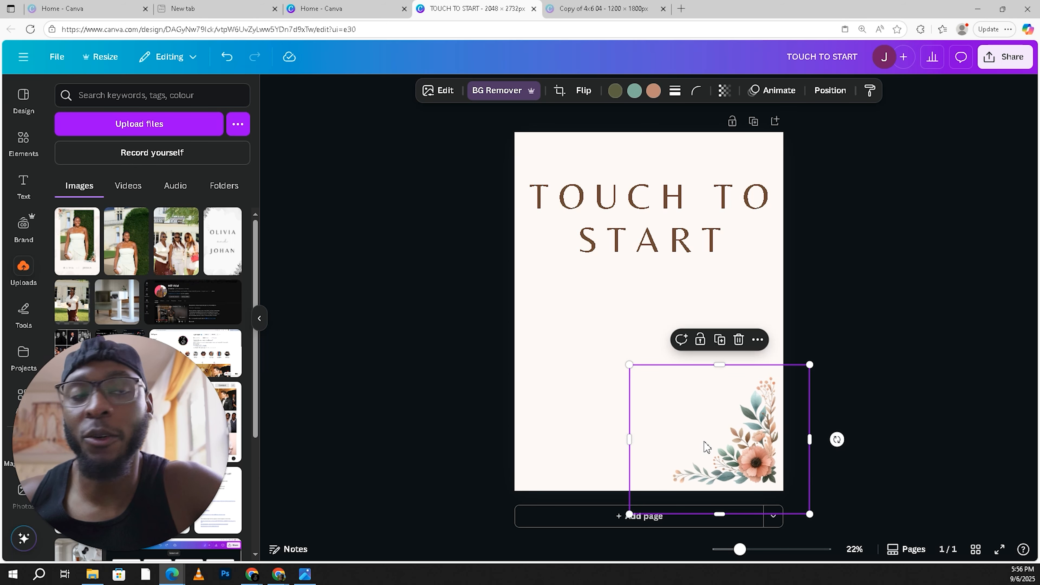
# Step: Paste a copy of the flower cluster, flip it horizontally and vertically, and place it in the page's upper-left corner
pyautogui.hotkey('ctrl', 'v')
pyautogui.moveTo(704, 442); pyautogui.dragTo(601, 349)
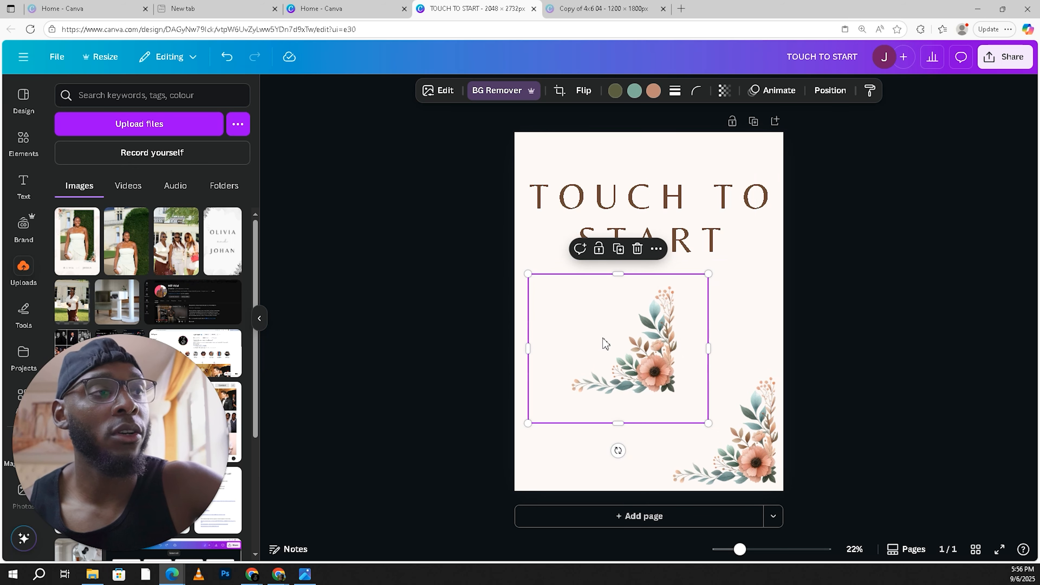
pyautogui.click(582, 91)
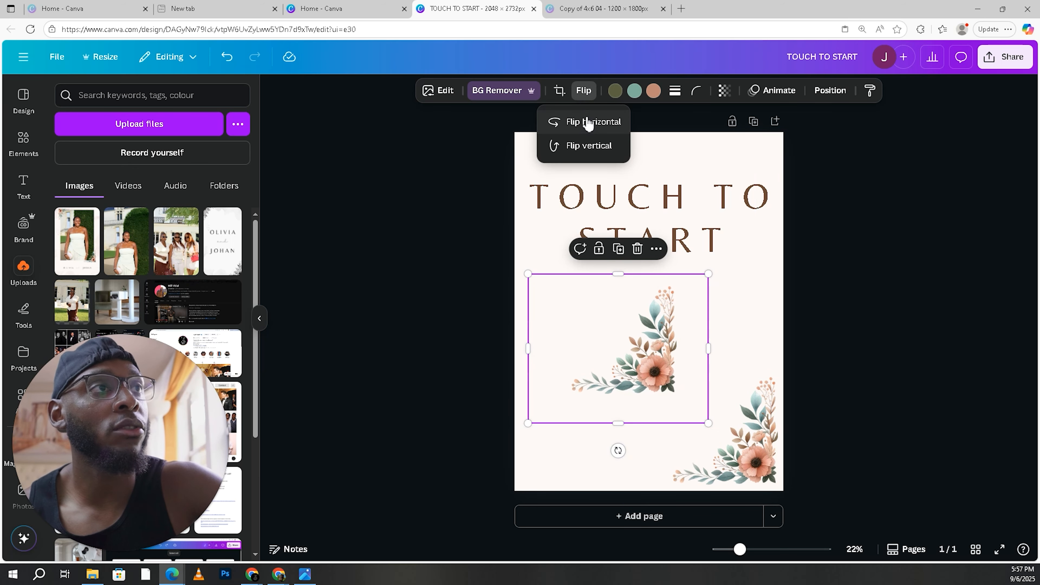
pyautogui.click(585, 123)
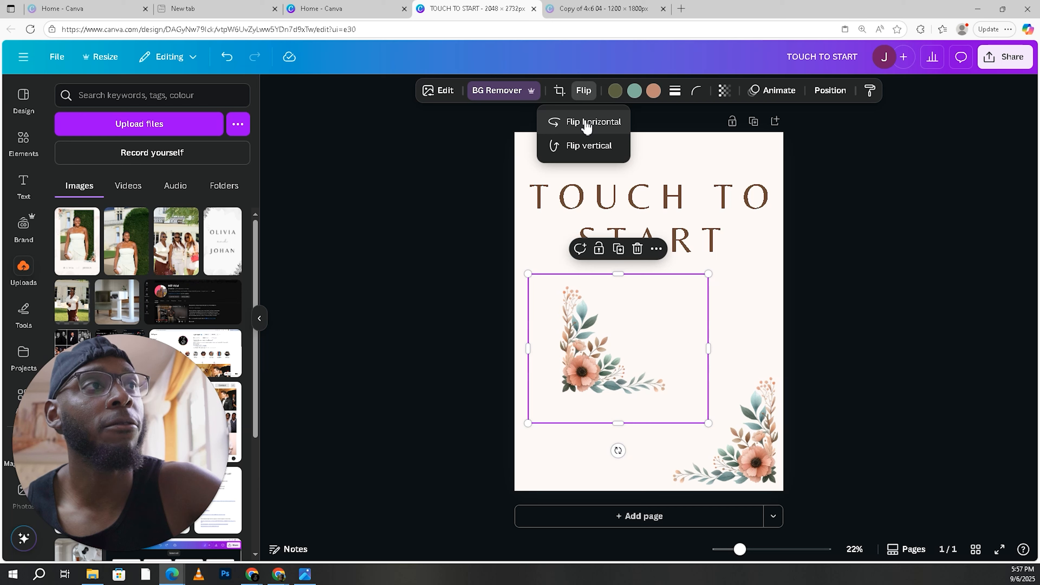
pyautogui.click(584, 146)
pyautogui.moveTo(620, 363); pyautogui.dragTo(579, 197)
# Step: Move the "TOUCH TO START" text down below the upper-left flowers, keeping it horizontally centred on the page
pyautogui.click(688, 235)
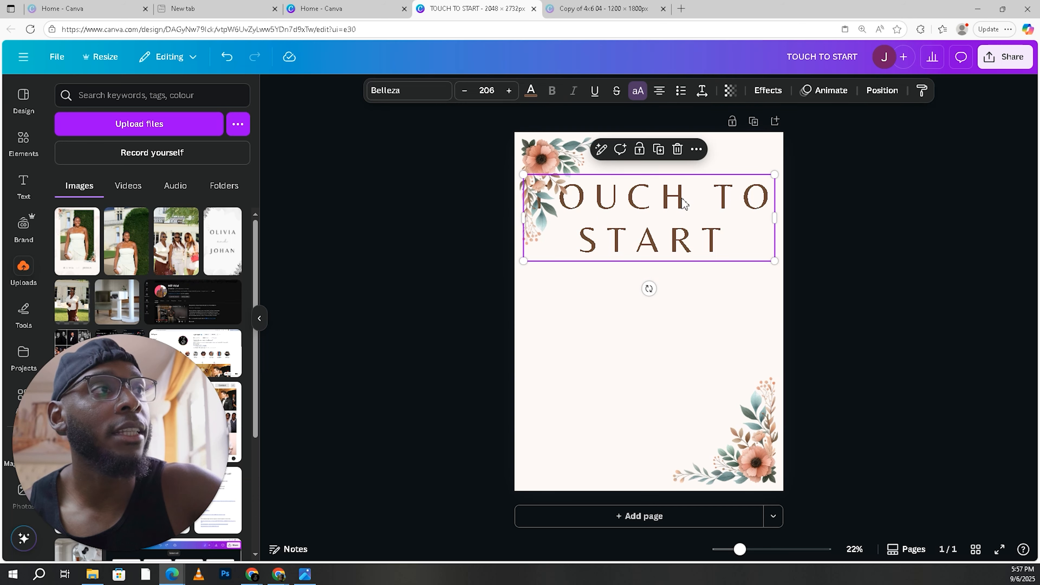
pyautogui.moveTo(679, 216); pyautogui.dragTo(680, 273)
pyautogui.click(652, 351)
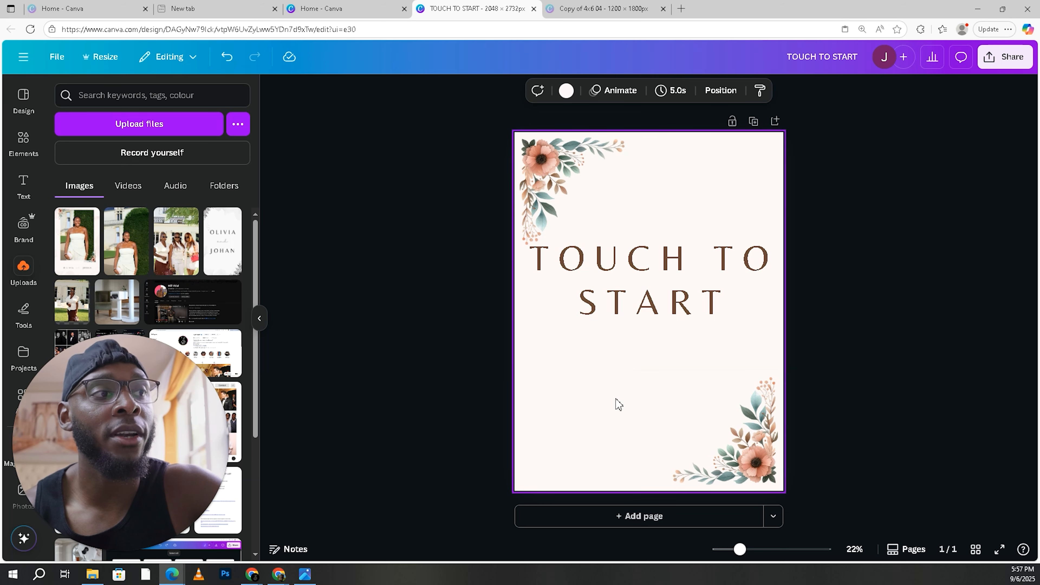
# Step: Crop the empty inner side of both corner flower images so their frames fit the flowers more closely
pyautogui.click(657, 406)
pyautogui.moveTo(636, 444); pyautogui.dragTo(671, 440)
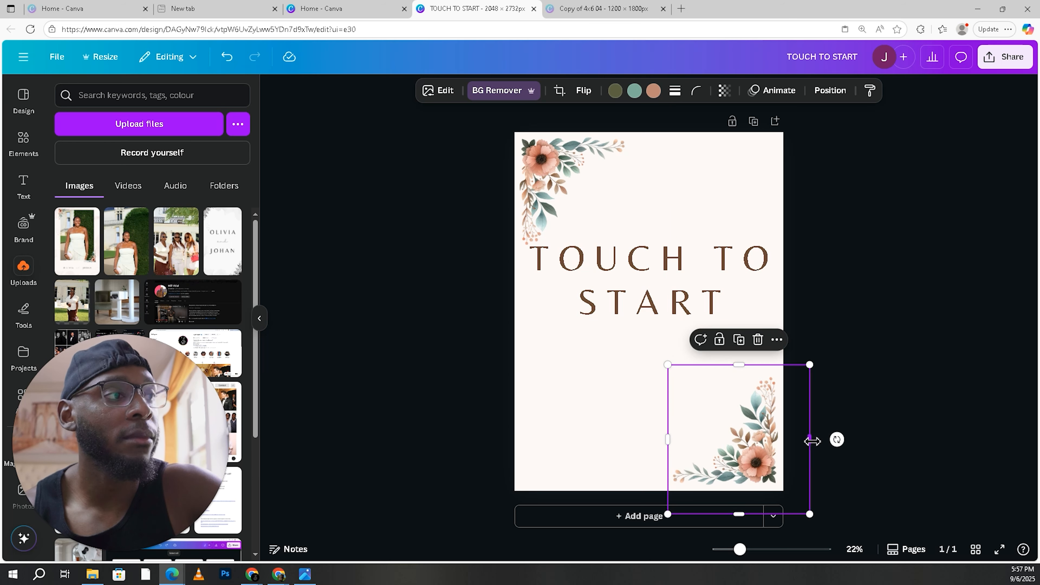
pyautogui.click(578, 239)
pyautogui.moveTo(673, 187); pyautogui.dragTo(627, 187)
pyautogui.click(682, 225)
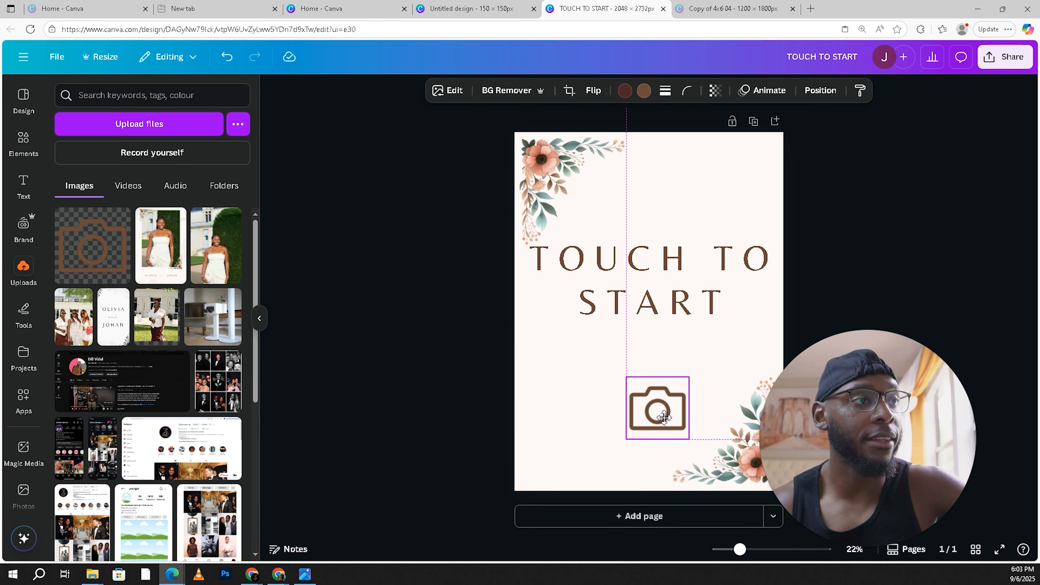
# Step: Centre the brown camera icon horizontally beneath the "TOUCH TO START" text
pyautogui.moveTo(665, 417); pyautogui.dragTo(656, 388)
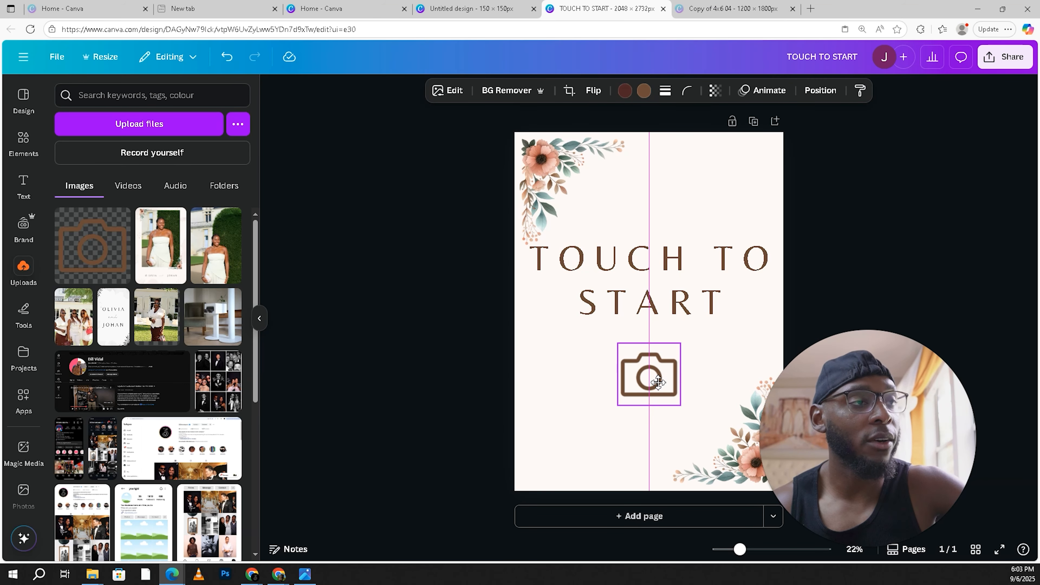
pyautogui.click(708, 388)
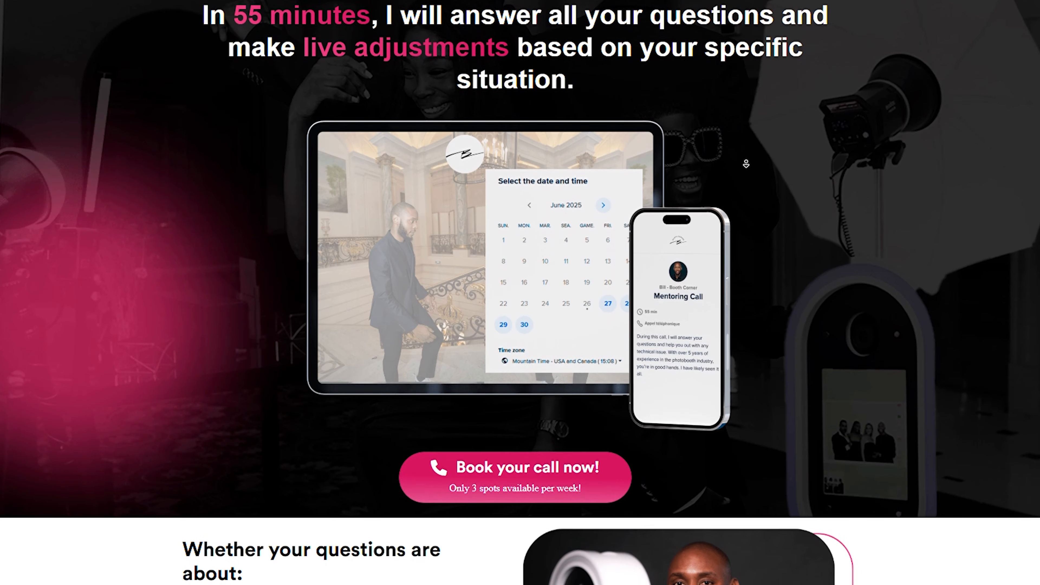
# Step: Look through the mentoring call booking page and the Booth Corner home page, including its solutions, products and customer photos
pyautogui.scroll(-3, 745, 172)
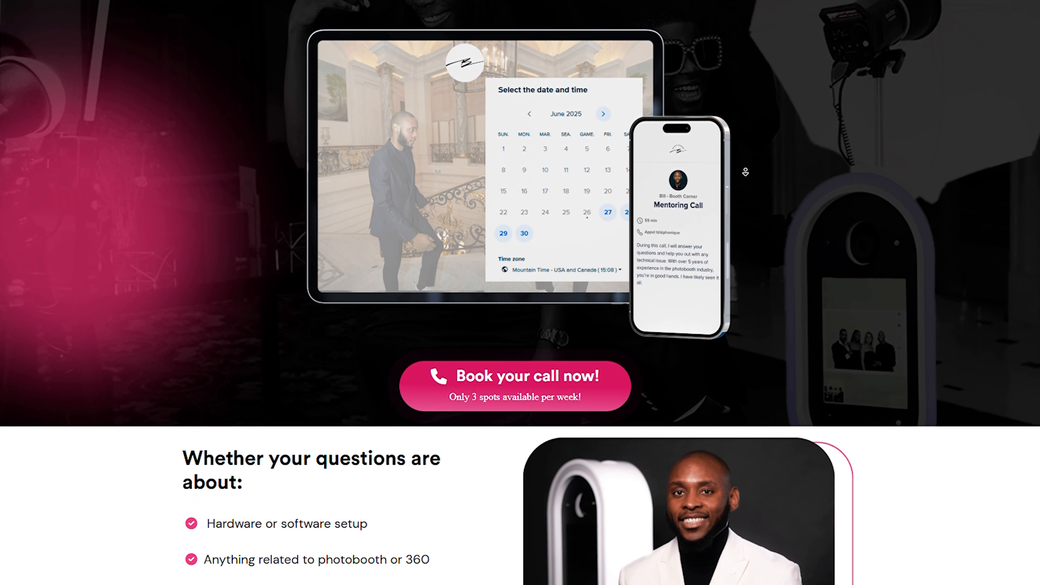
pyautogui.scroll(-10, 746, 172)
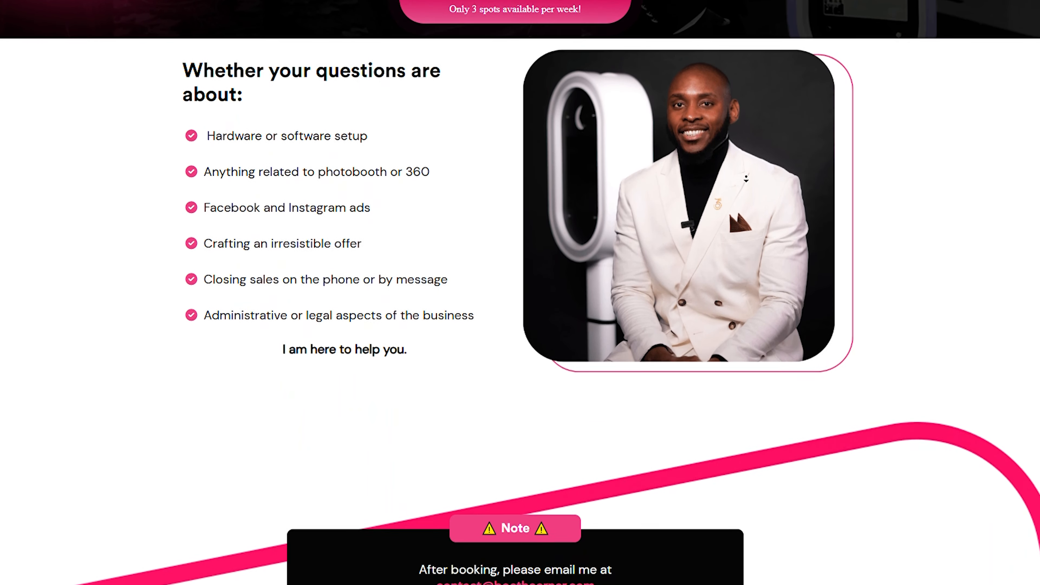
pyautogui.scroll(-7, 746, 178)
pyautogui.scroll(-6, 746, 184)
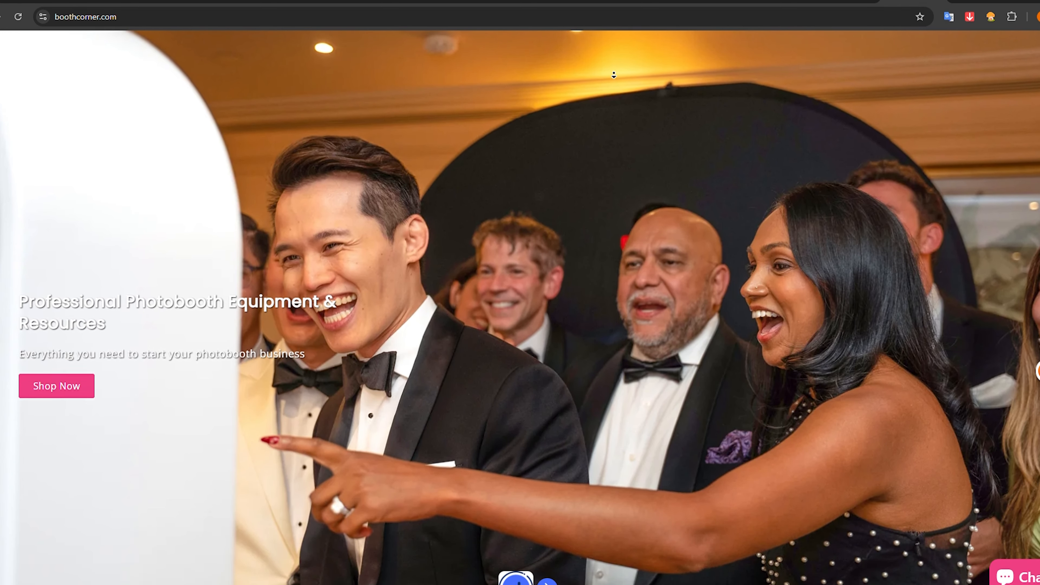
pyautogui.scroll(-6, 613, 76)
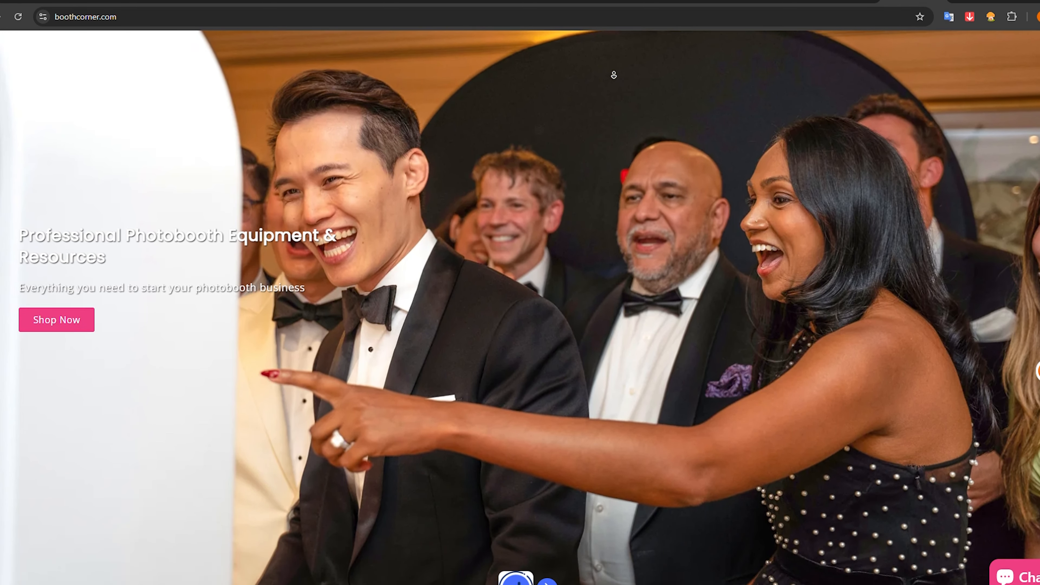
pyautogui.scroll(-6, 613, 75)
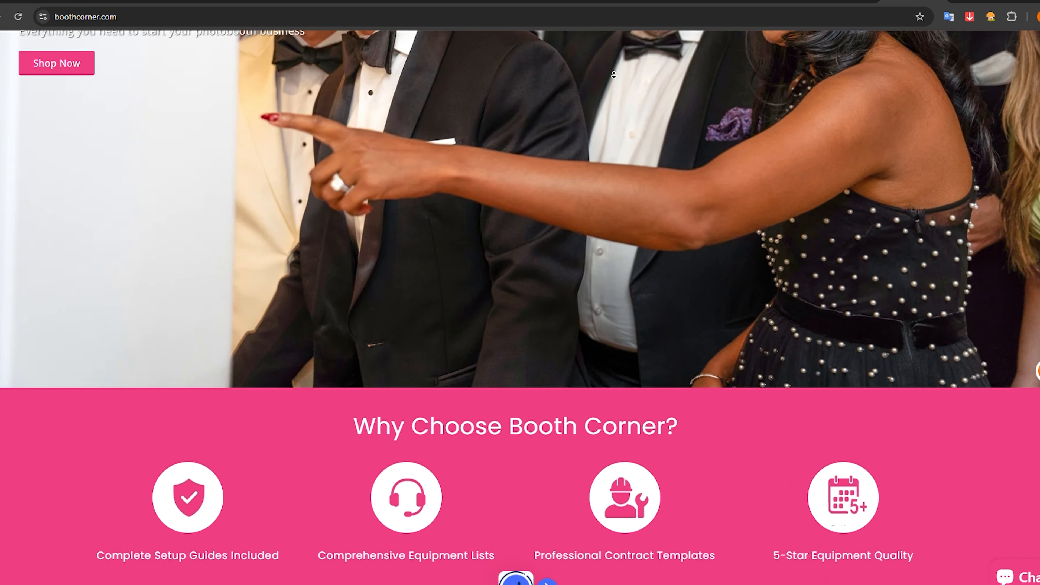
pyautogui.scroll(-9, 616, 77)
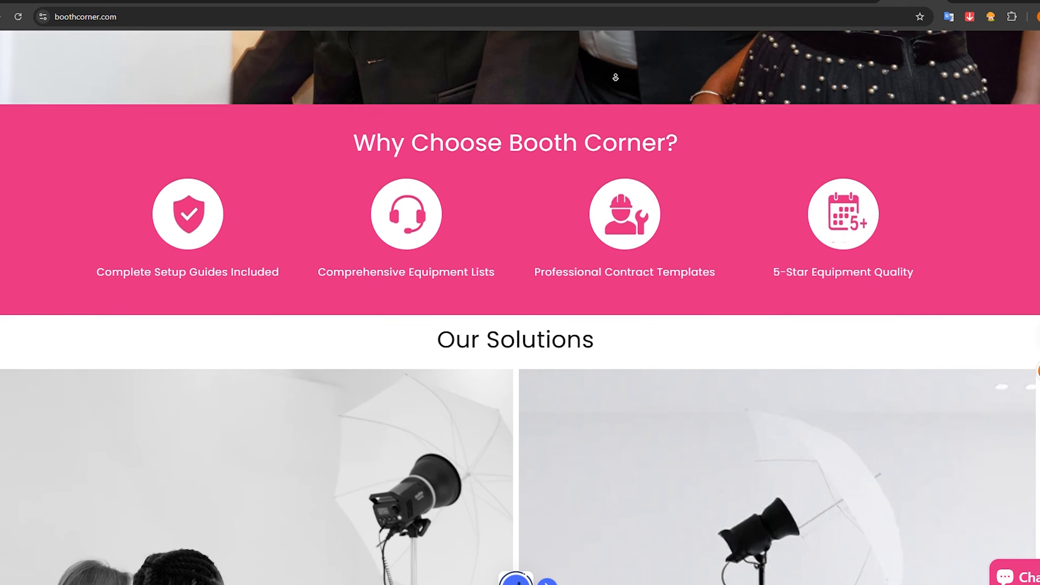
pyautogui.scroll(-14, 614, 87)
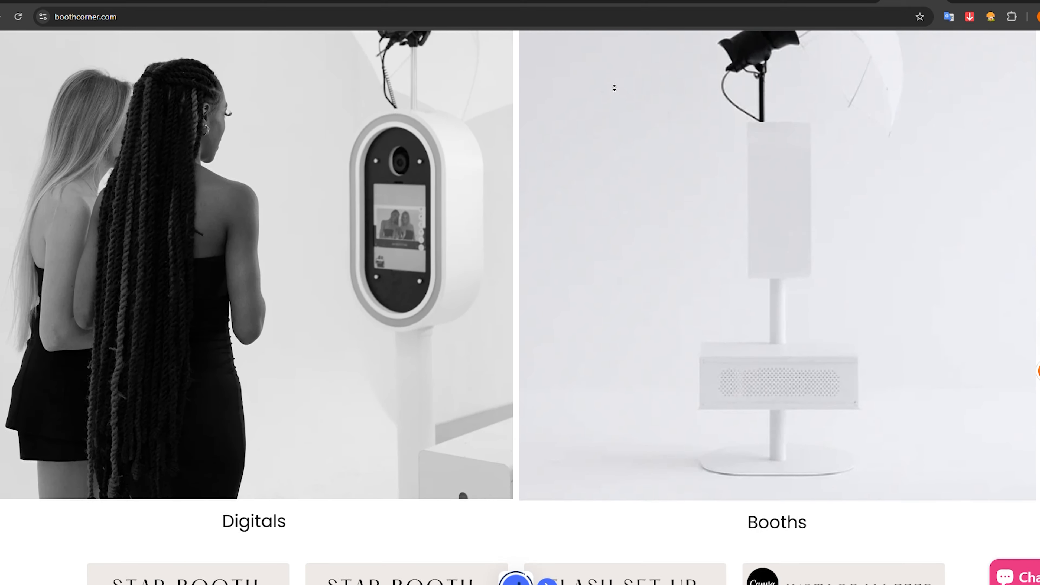
pyautogui.scroll(-16, 613, 87)
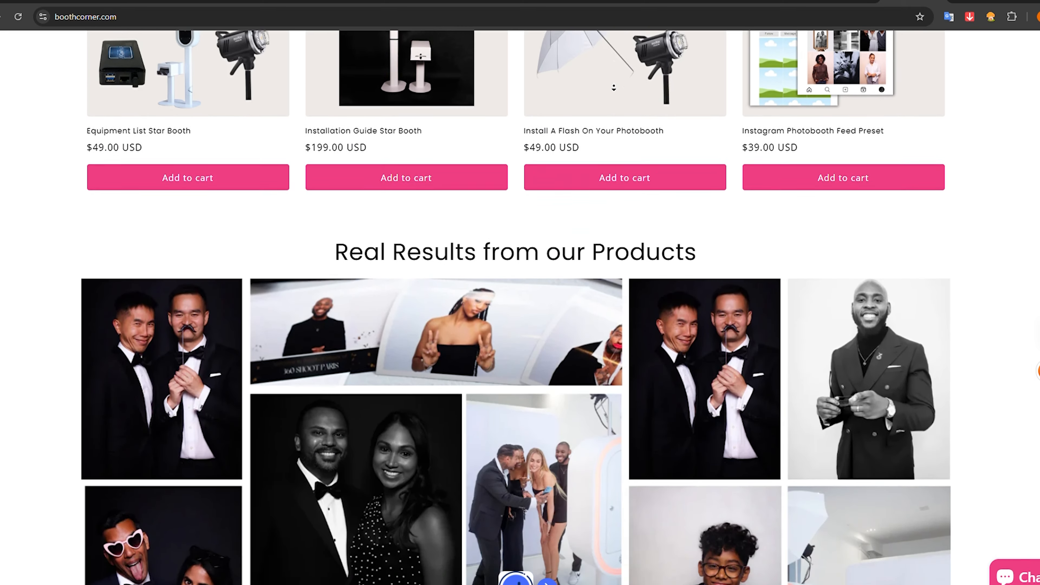
pyautogui.scroll(-17, 614, 87)
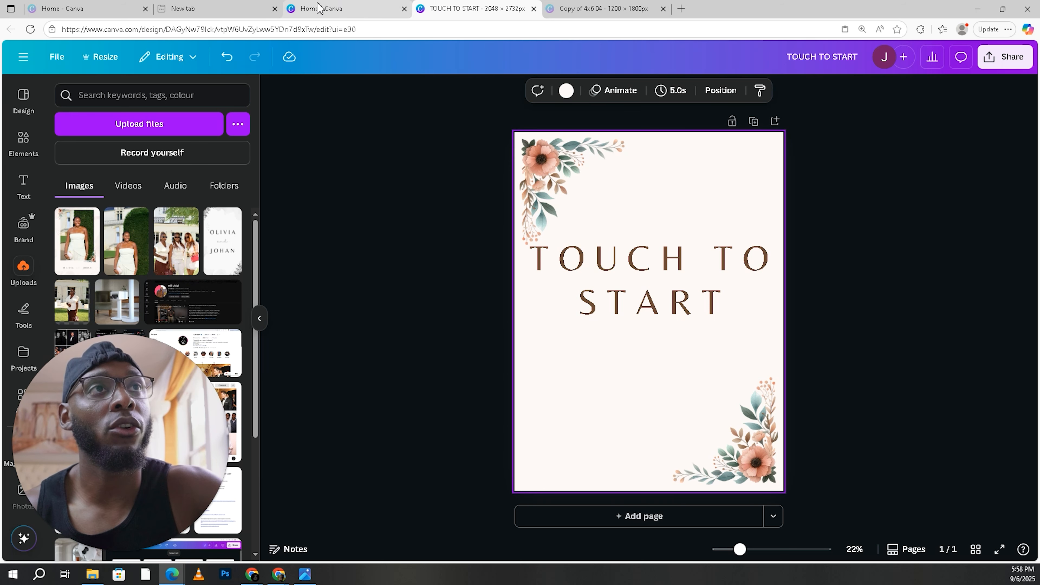
# Step: Create a new blank custom-size design of 150 × 150 px
pyautogui.click(341, 8)
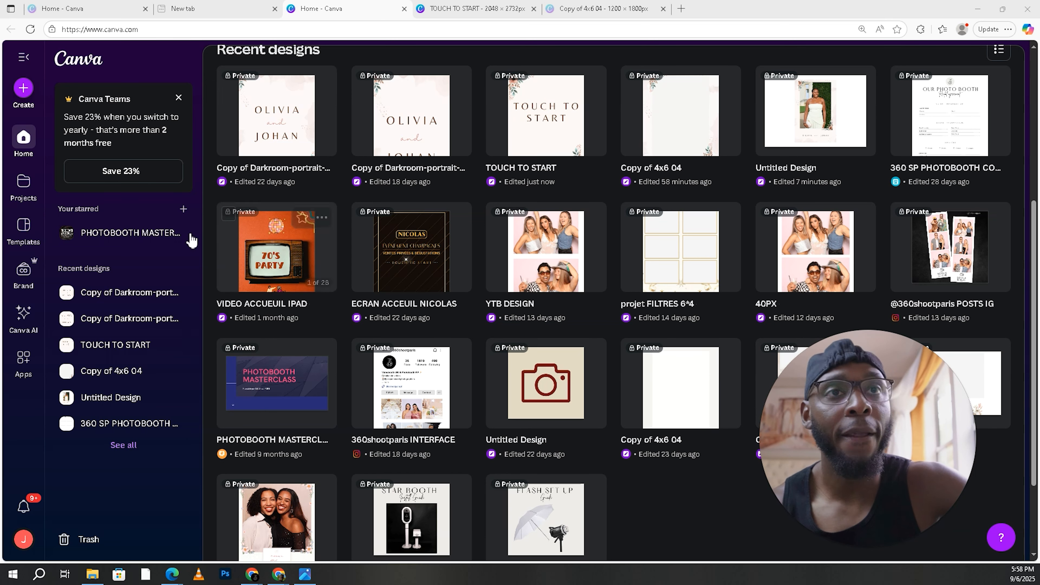
pyautogui.moveTo(75, 181); pyautogui.dragTo(214, 145)
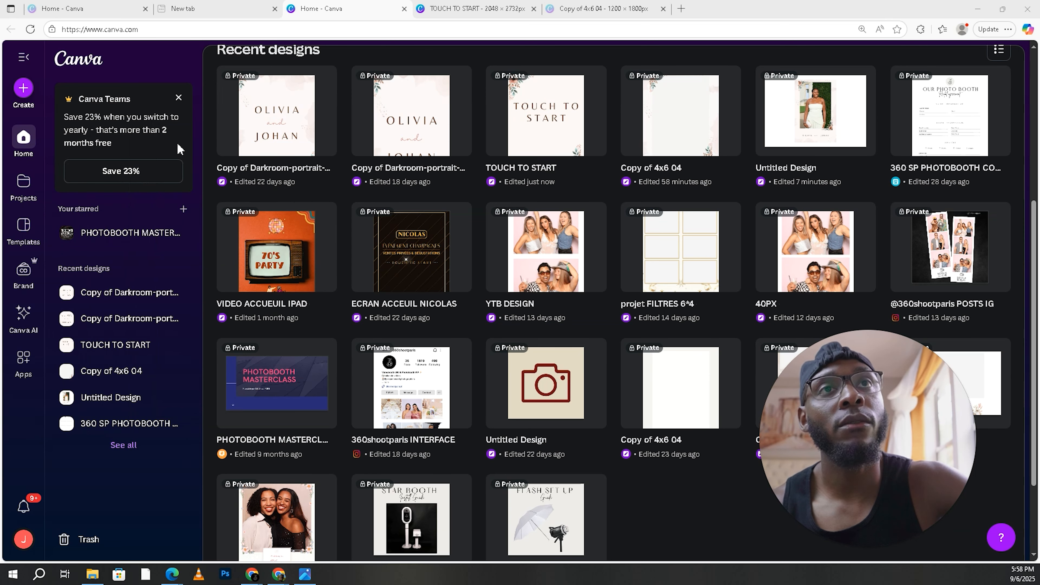
pyautogui.click(25, 98)
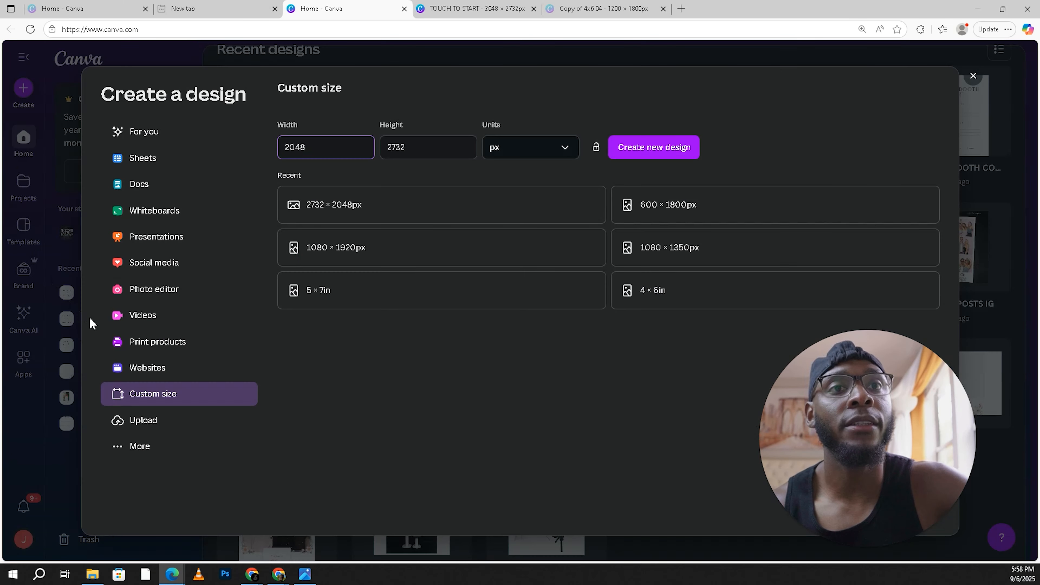
pyautogui.click(169, 396)
pyautogui.moveTo(323, 146); pyautogui.dragTo(279, 149)
pyautogui.write('150')
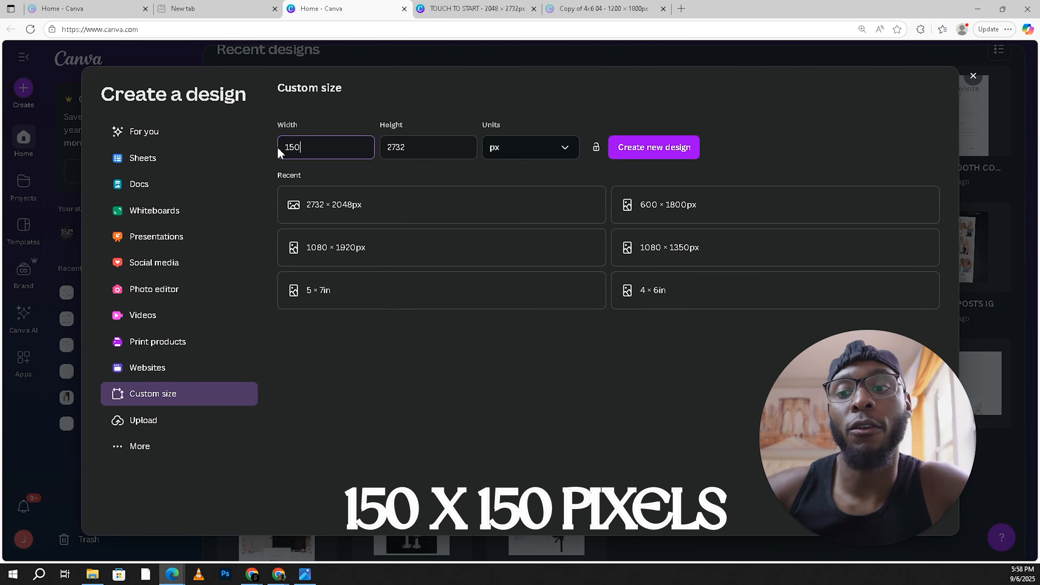
pyautogui.moveTo(413, 148); pyautogui.dragTo(384, 150)
pyautogui.write('150')
pyautogui.click(650, 157)
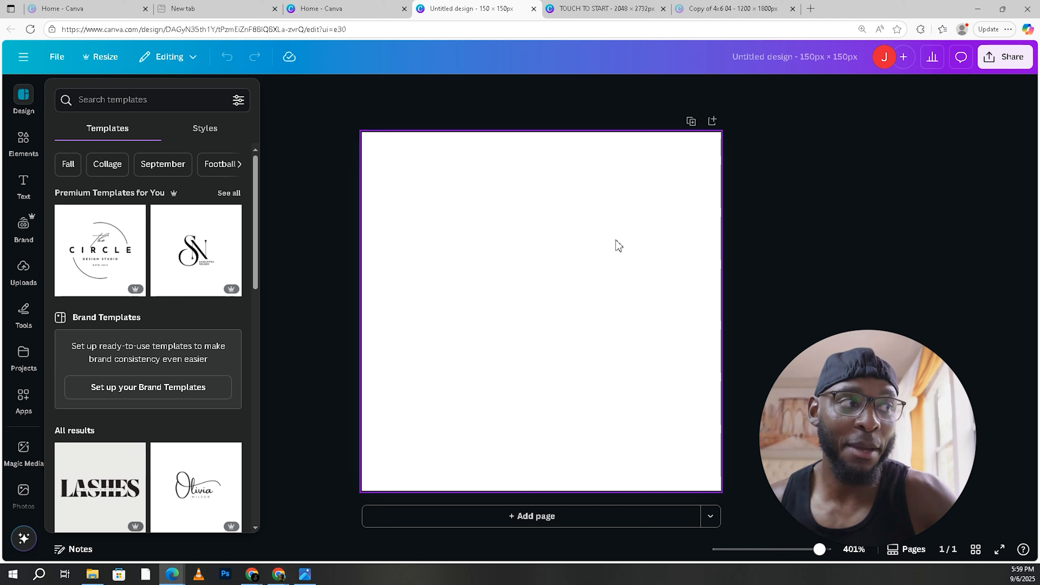
# Step: Search the element graphics for "camera" and add the simple black outline camera icon to the blank page
pyautogui.click(24, 142)
pyautogui.click(138, 95)
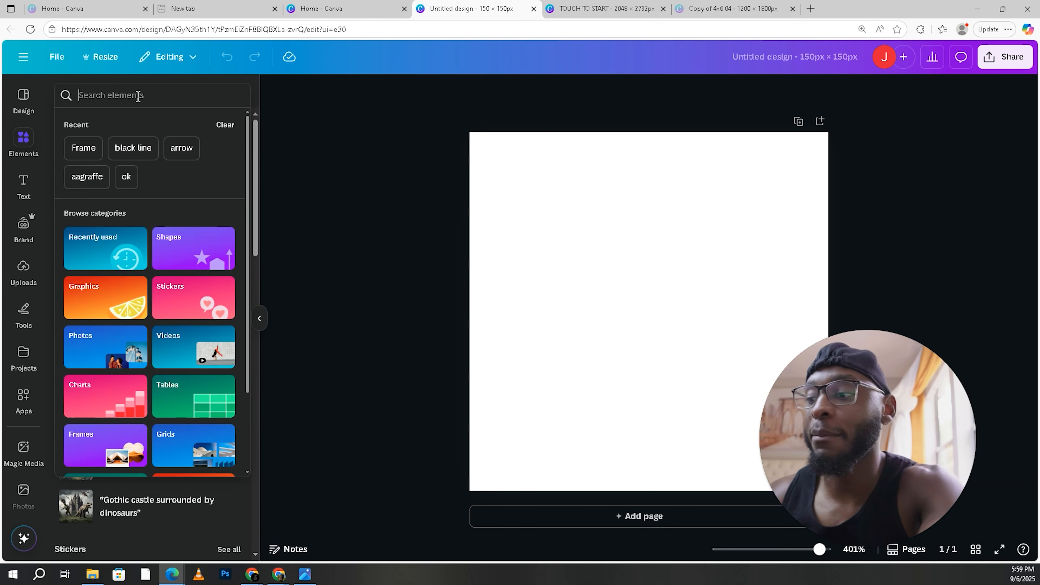
pyautogui.write('camera')
pyautogui.press('Return')
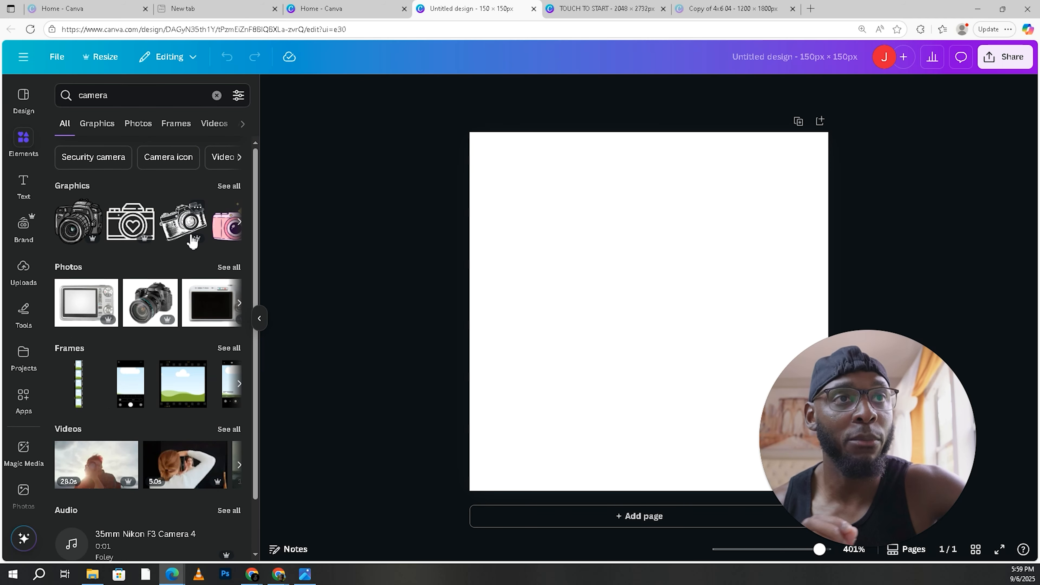
pyautogui.click(230, 186)
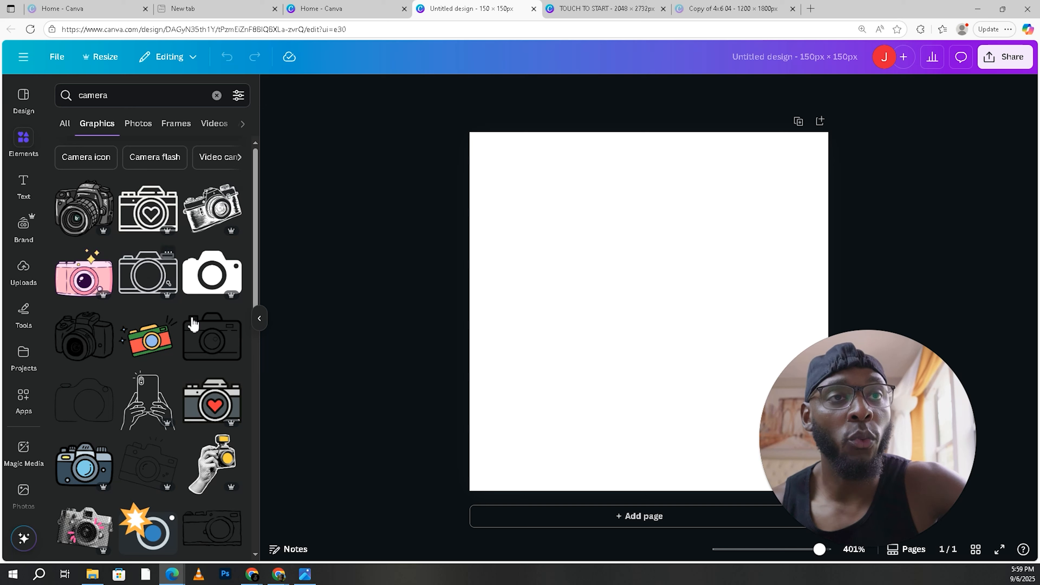
pyautogui.scroll(-10, 179, 319)
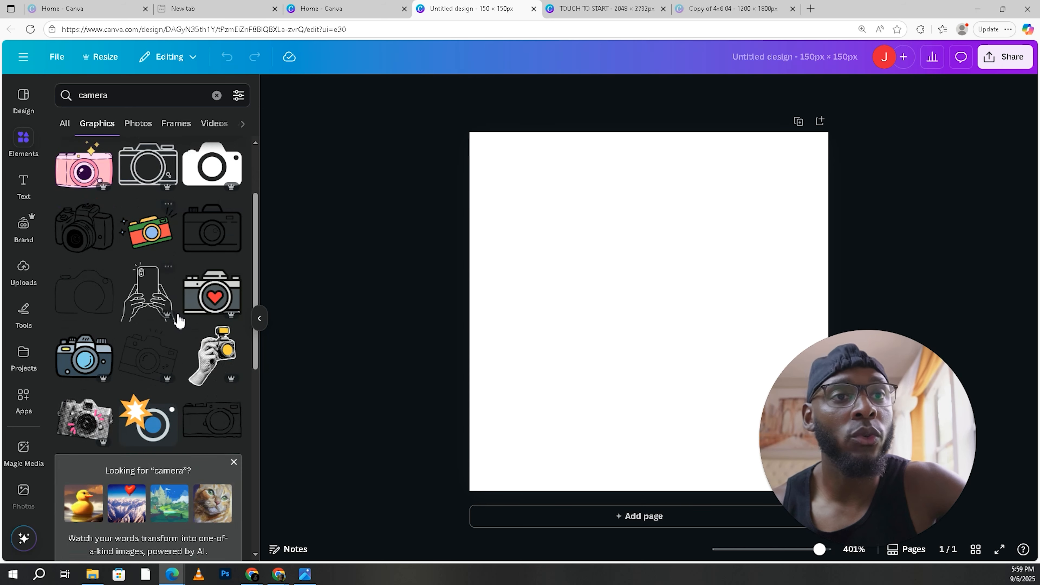
pyautogui.scroll(-10, 160, 323)
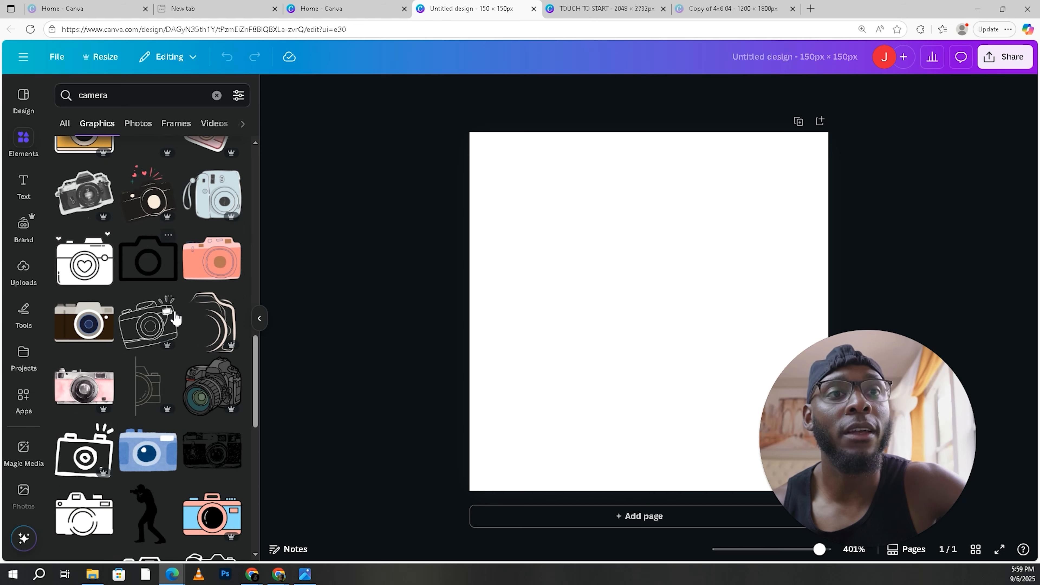
pyautogui.click(152, 262)
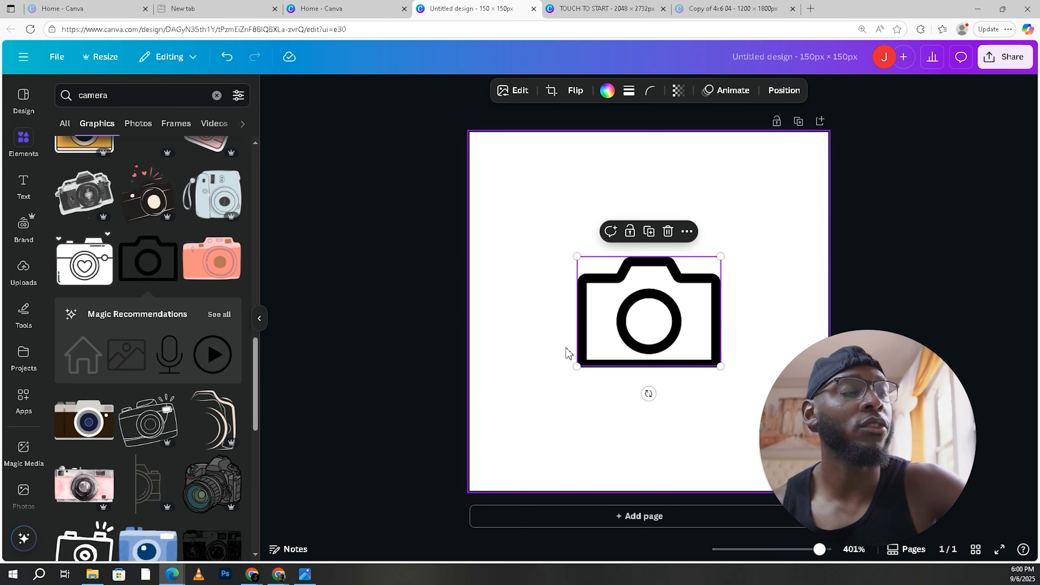
# Step: Enlarge the camera icon to nearly the full page width and centre it on the page
pyautogui.moveTo(576, 257); pyautogui.dragTo(480, 182)
pyautogui.moveTo(721, 366); pyautogui.dragTo(773, 418)
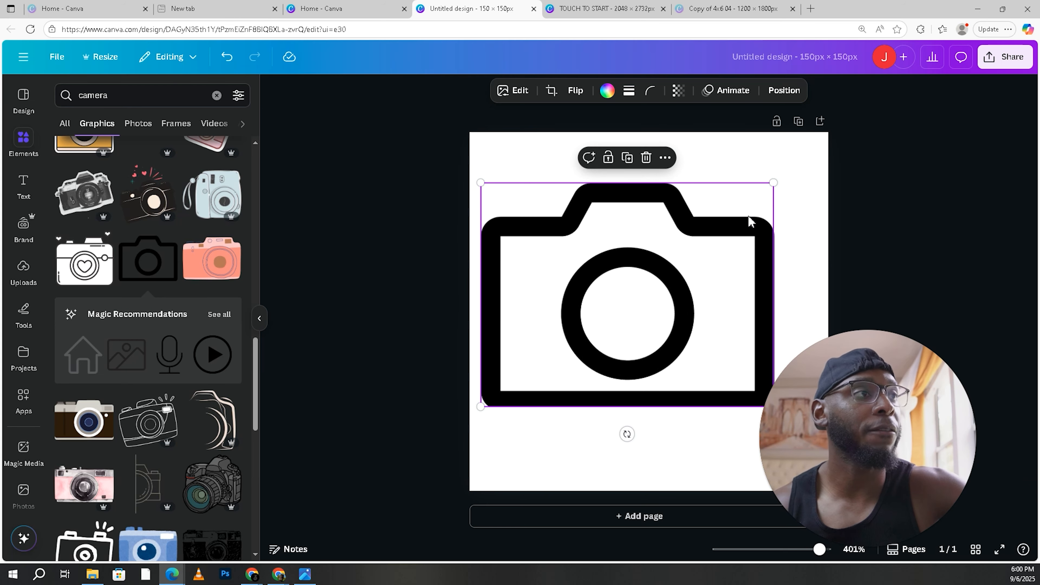
pyautogui.moveTo(780, 185); pyautogui.dragTo(828, 174)
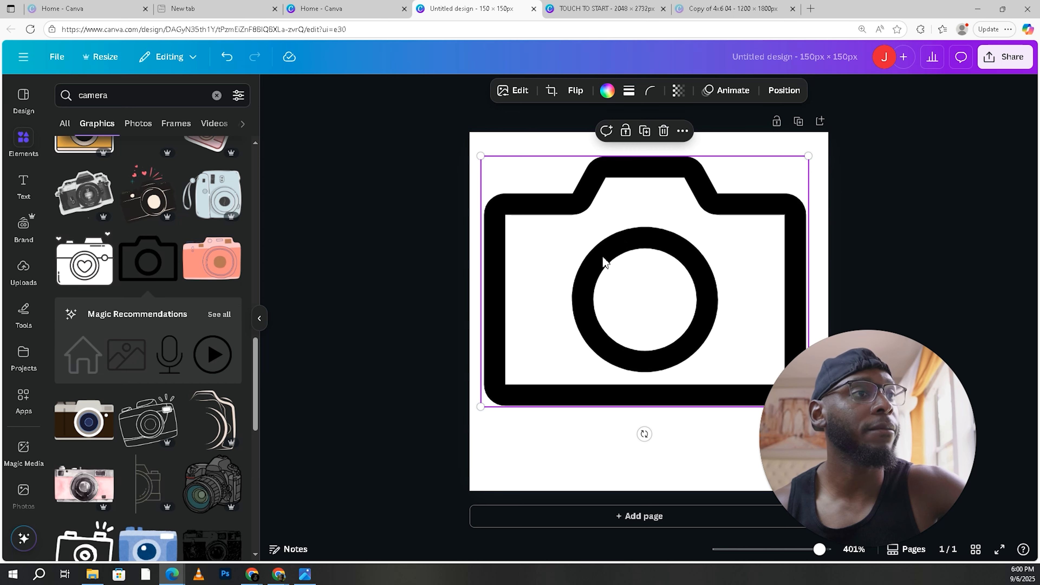
pyautogui.moveTo(639, 288); pyautogui.dragTo(648, 309)
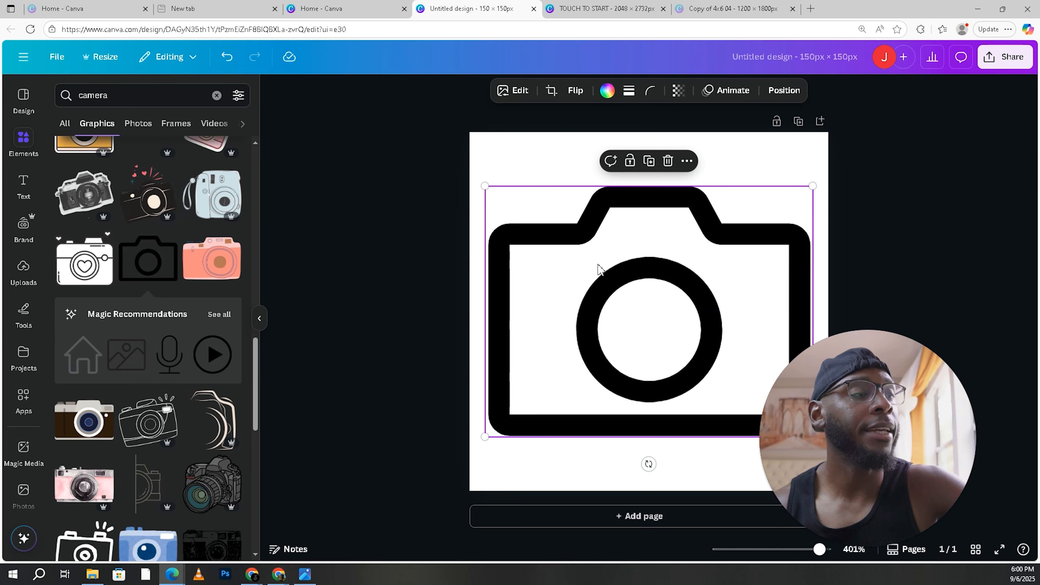
pyautogui.click(551, 166)
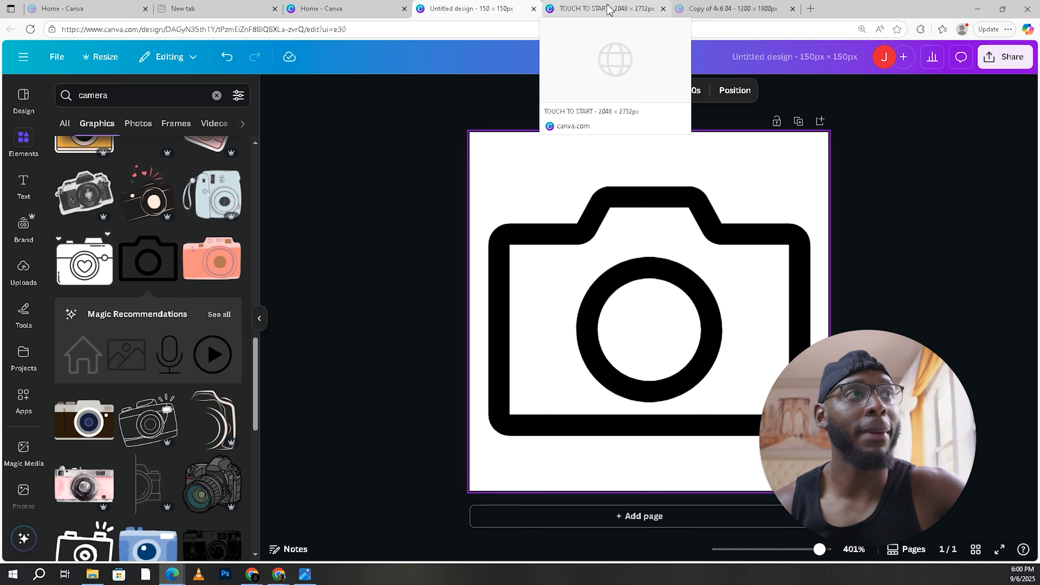
# Step: Look up the hex code of the brown document colour in the TOUCH TO START design, undoing the accidental background change
pyautogui.click(605, 12)
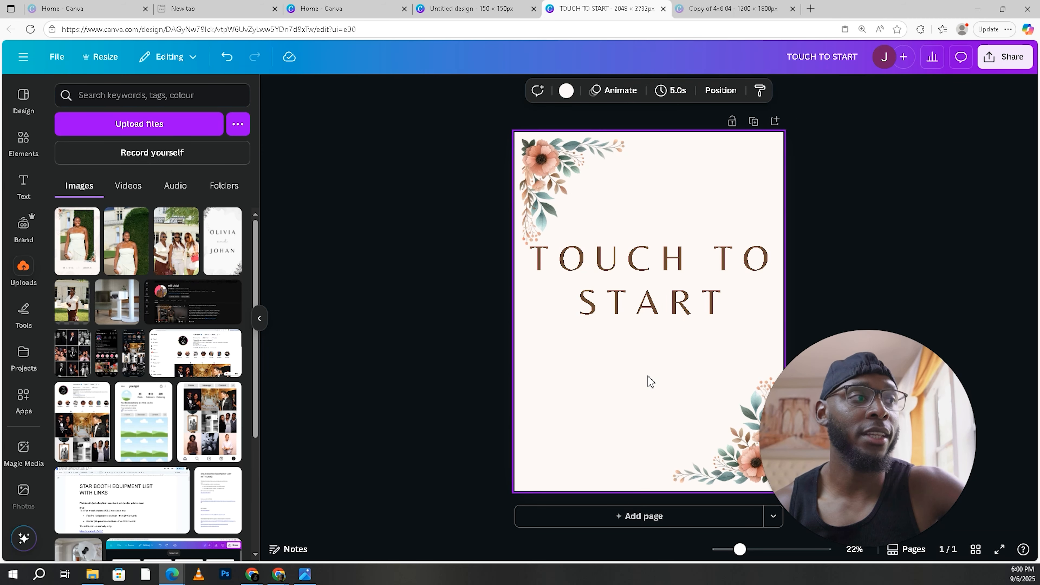
pyautogui.click(567, 91)
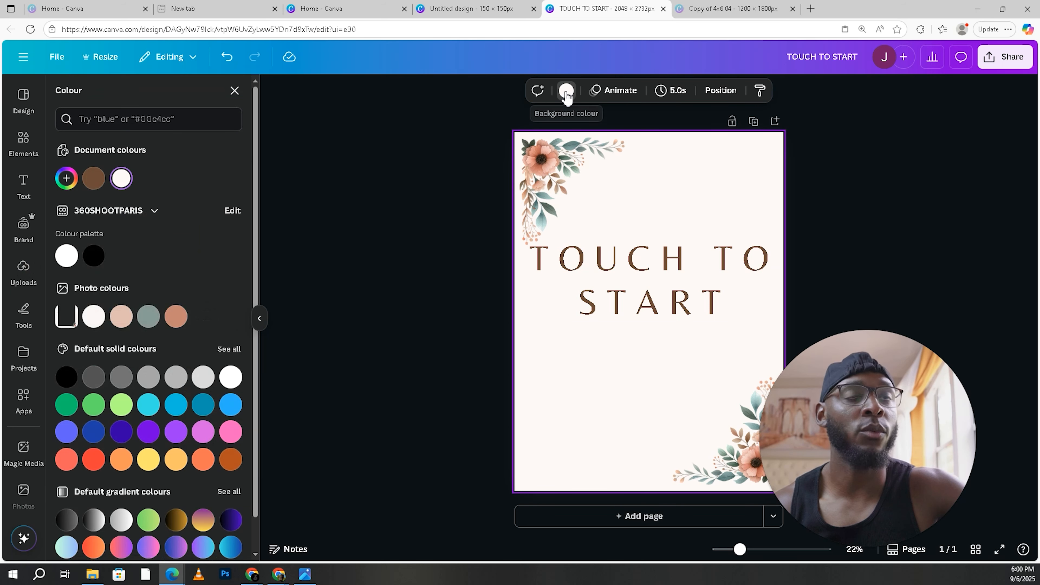
pyautogui.click(93, 179)
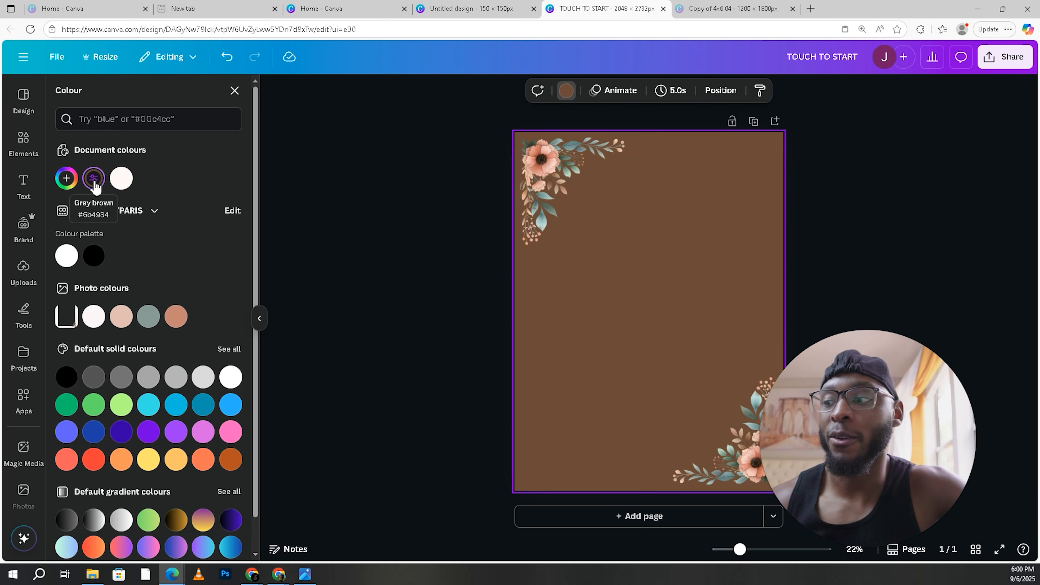
pyautogui.hotkey('ctrl', 'z')
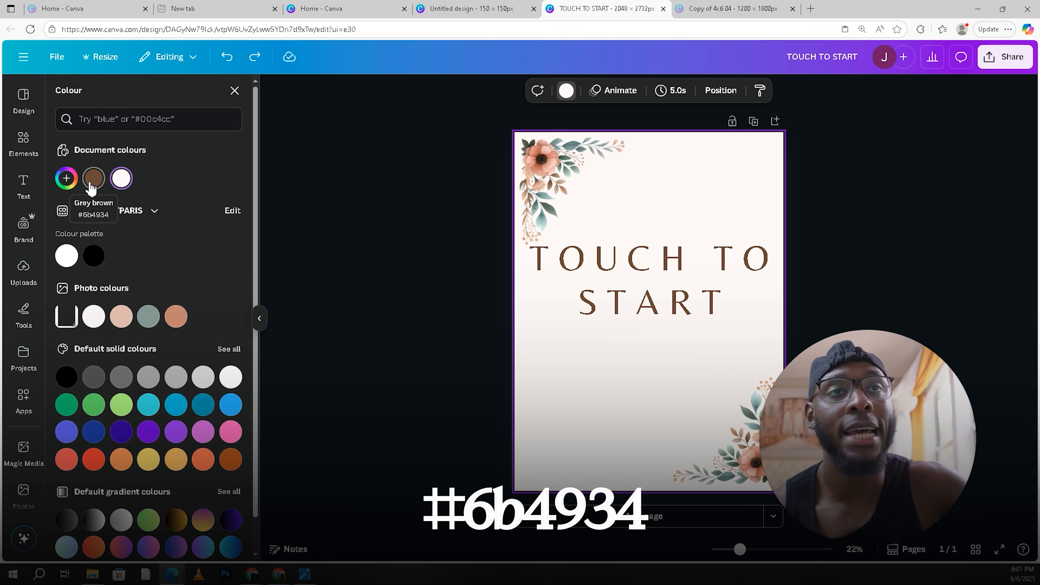
# Step: Recolour the camera icon in the 150 × 150 px design to brown #6B4934
pyautogui.click(487, 9)
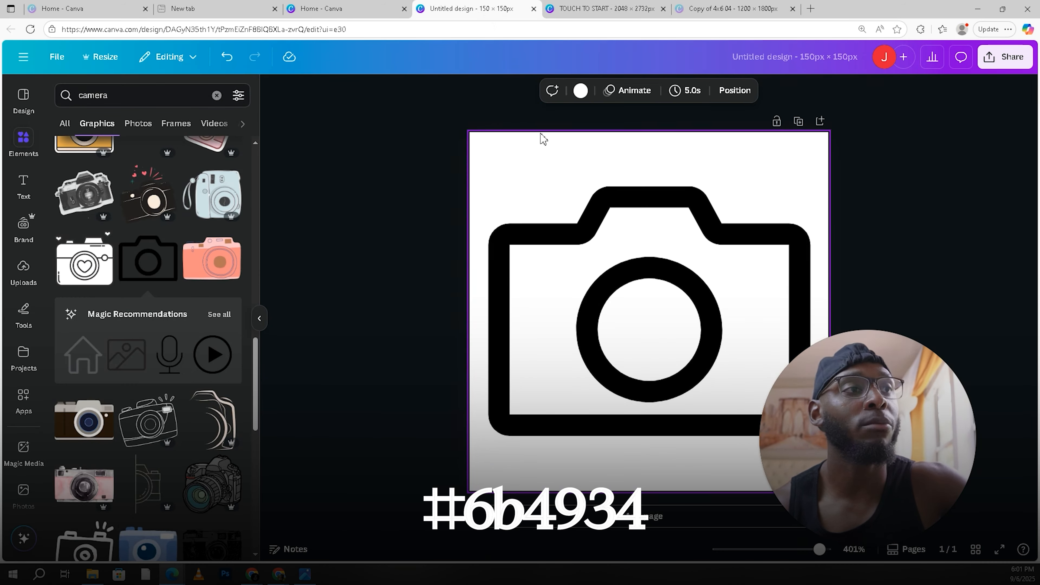
pyautogui.click(585, 208)
pyautogui.click(607, 91)
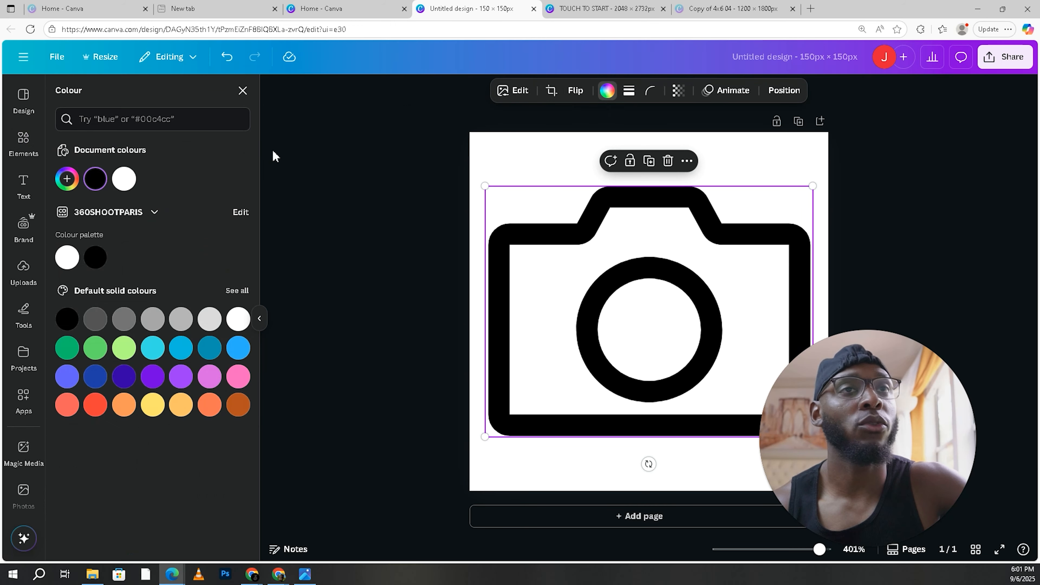
pyautogui.click(67, 179)
pyautogui.write('#6')
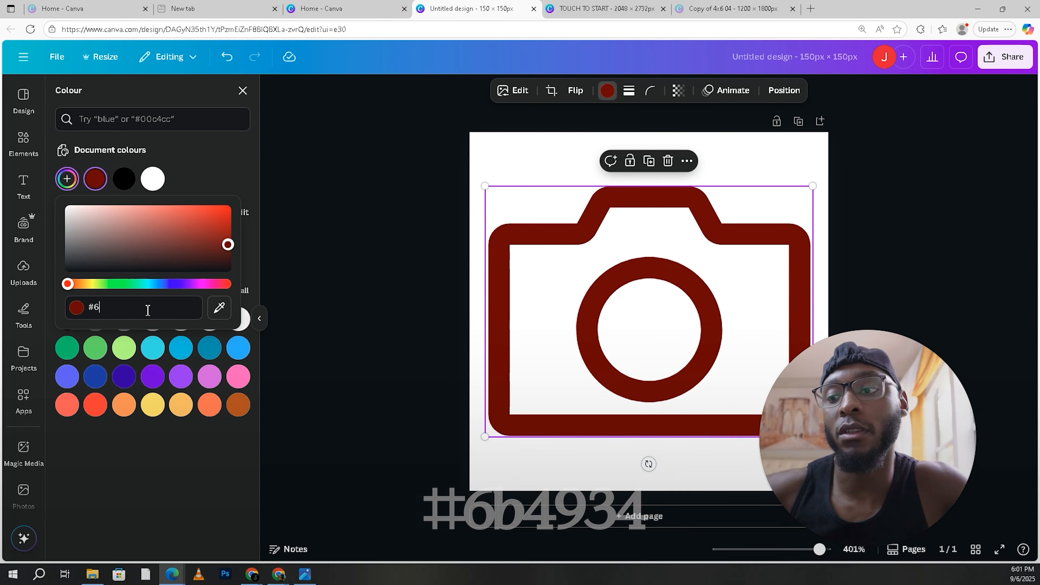
pyautogui.write('B4934')
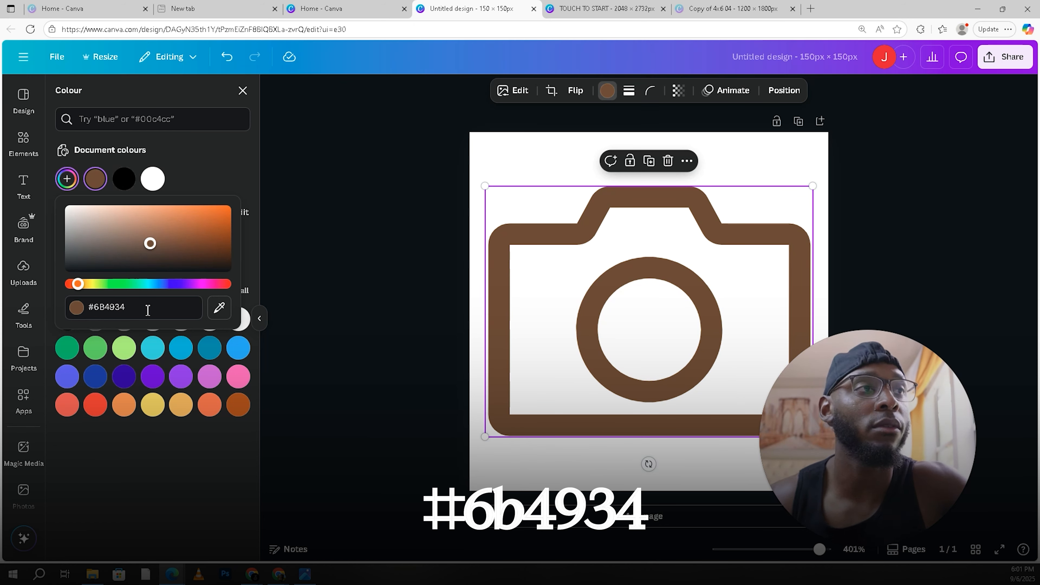
pyautogui.click(517, 152)
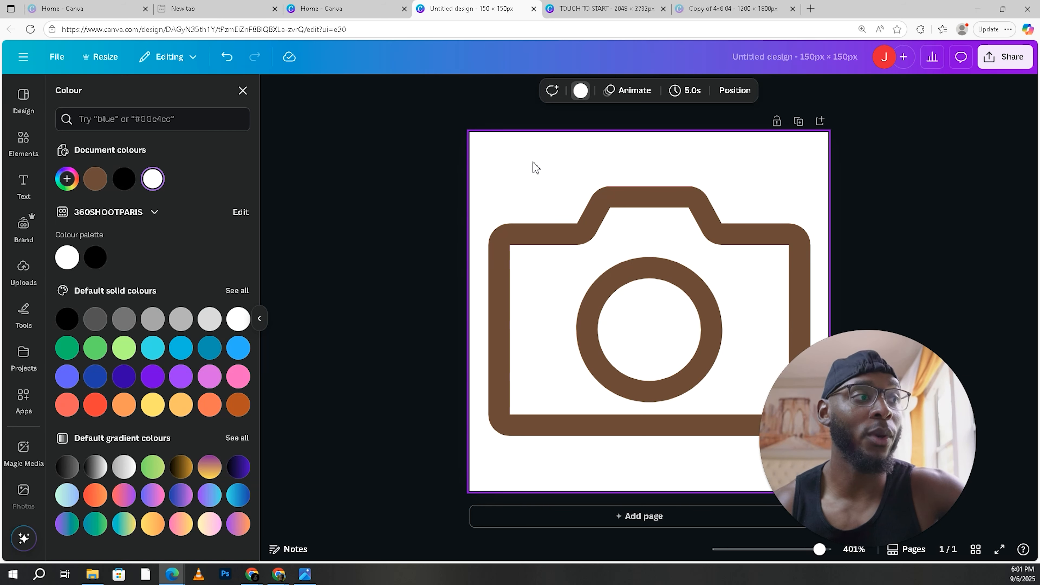
# Step: Download the camera icon design as a PNG with a transparent background
pyautogui.click(1003, 60)
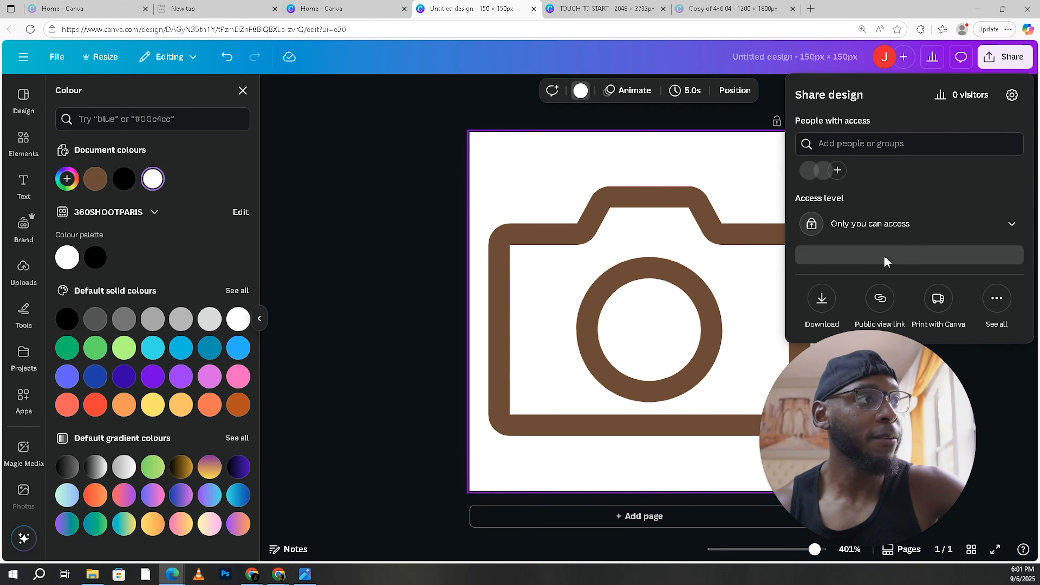
pyautogui.click(821, 305)
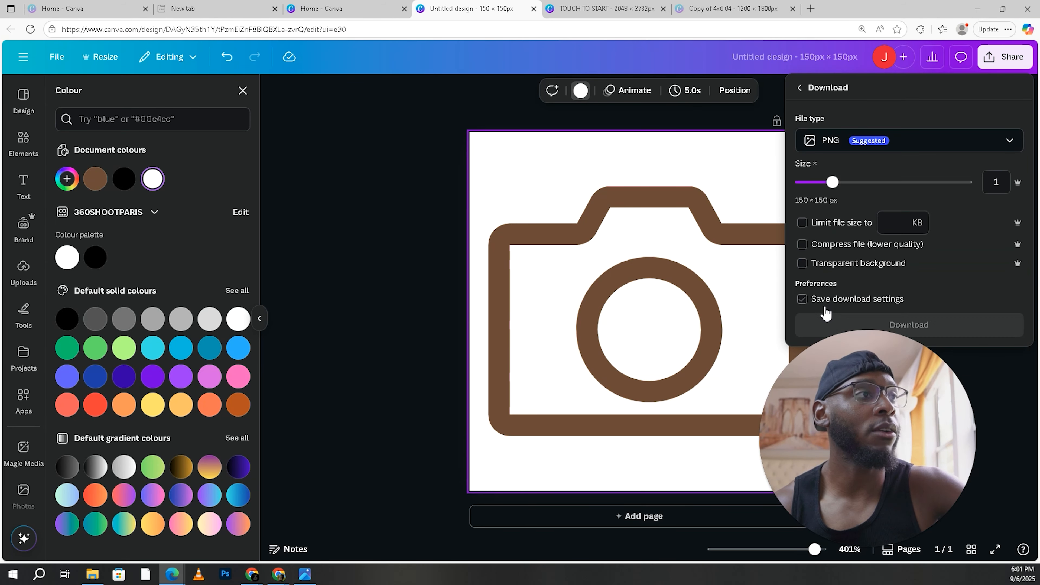
pyautogui.click(802, 263)
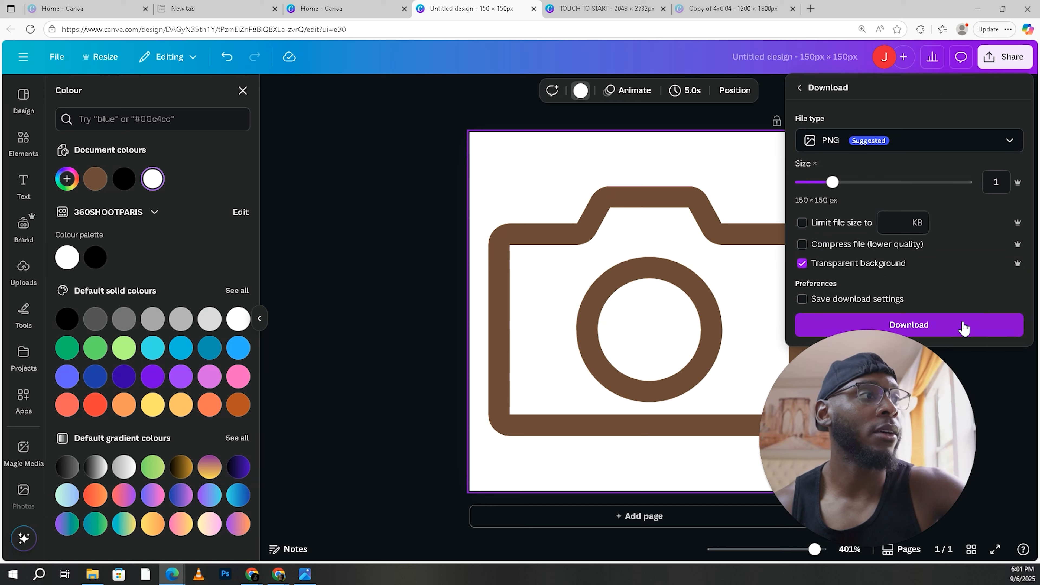
pyautogui.click(945, 328)
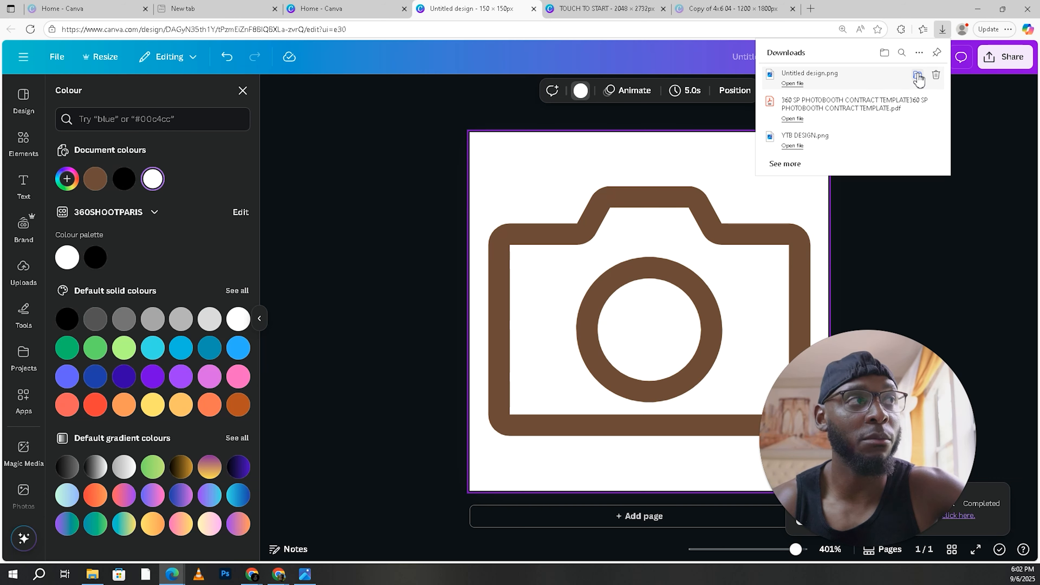
# Step: Bring the downloaded Untitled design.png from the Downloads folder into the TOUCH TO START design
pyautogui.click(917, 76)
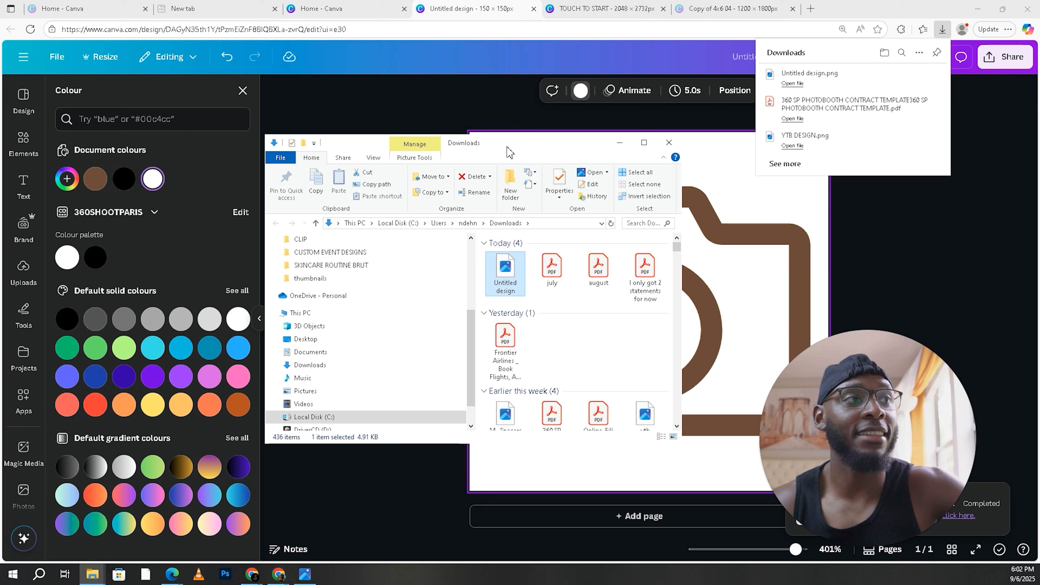
pyautogui.moveTo(507, 147); pyautogui.dragTo(0, 246)
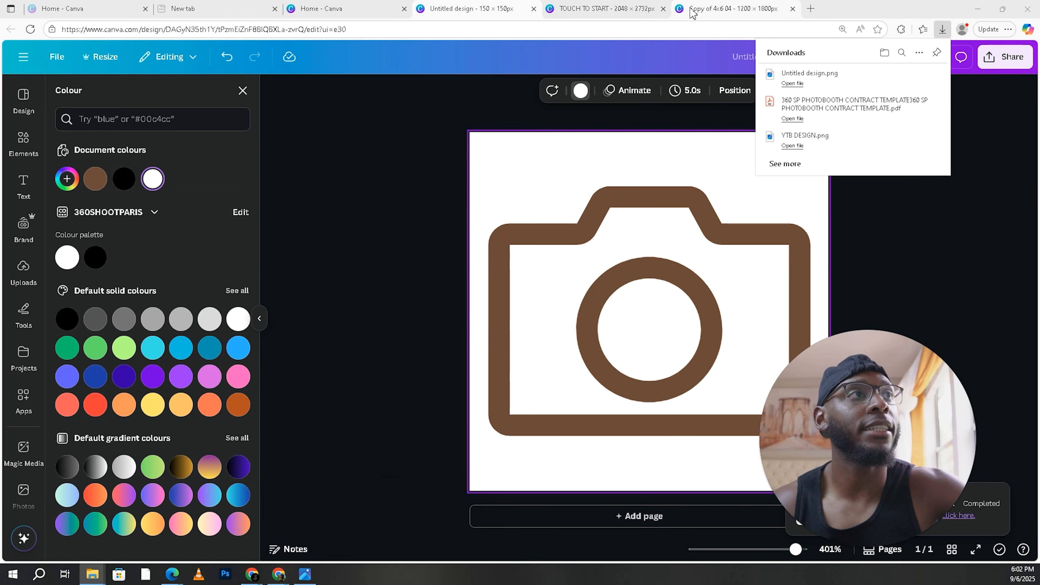
pyautogui.click(627, 8)
pyautogui.moveTo(4, 320); pyautogui.dragTo(629, 393)
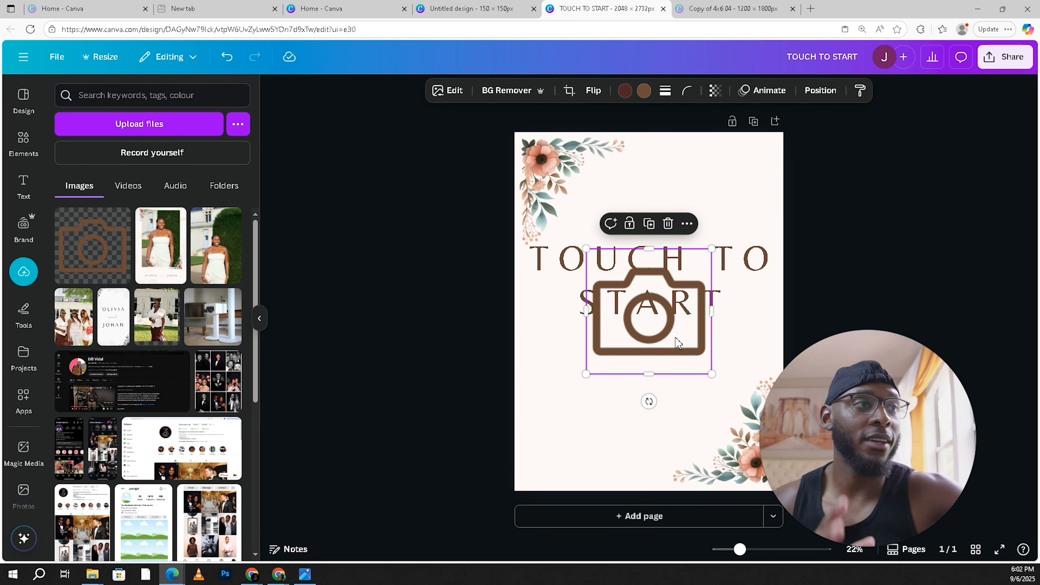
# Step: Move the camera icon below the "TOUCH TO START" text, shrink it to about half size and keep it horizontally centred
pyautogui.moveTo(677, 340); pyautogui.dragTo(679, 420)
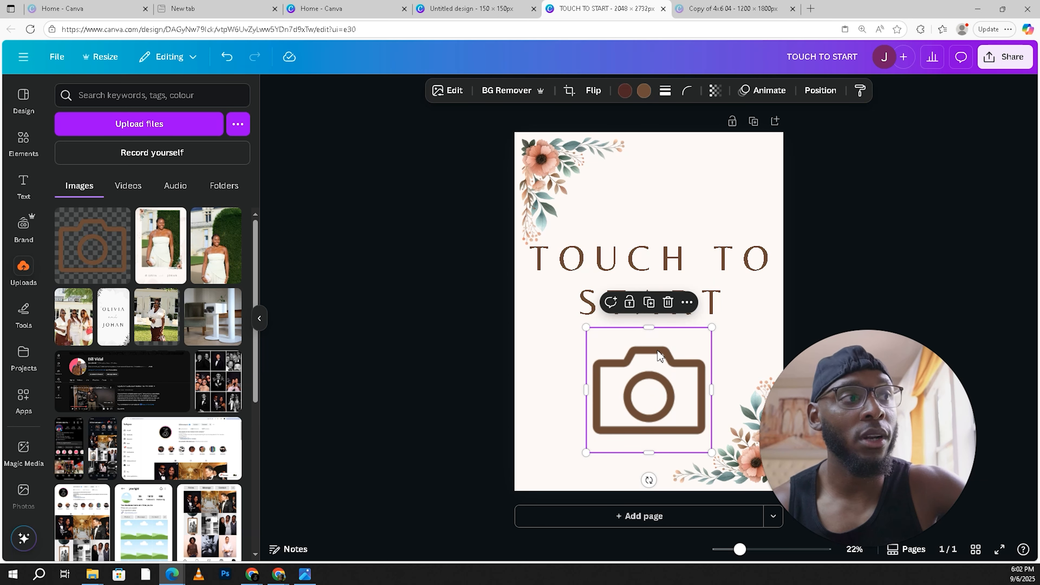
pyautogui.moveTo(719, 331); pyautogui.dragTo(658, 382)
pyautogui.click(574, 406)
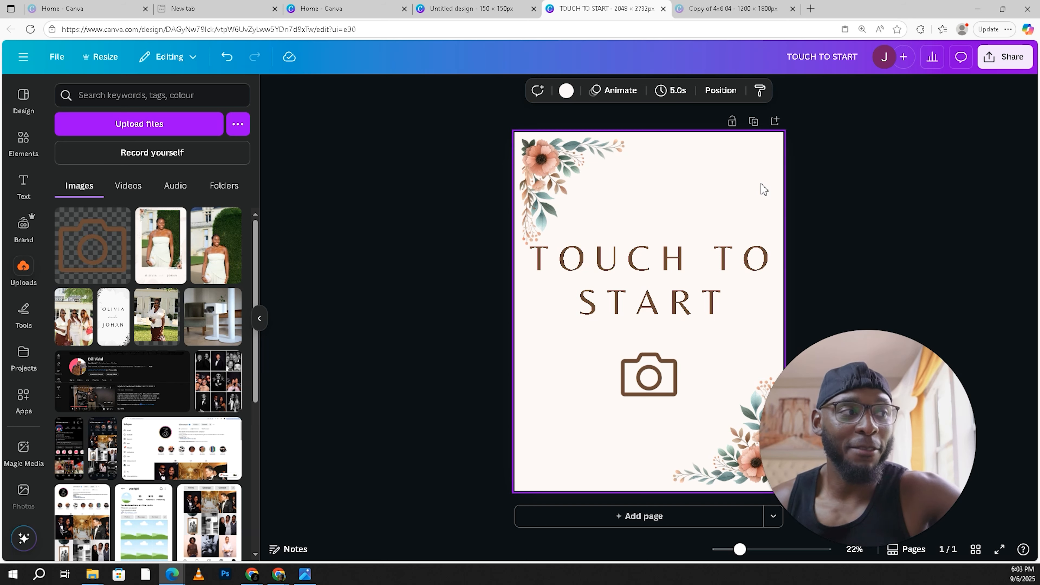
pyautogui.click(626, 274)
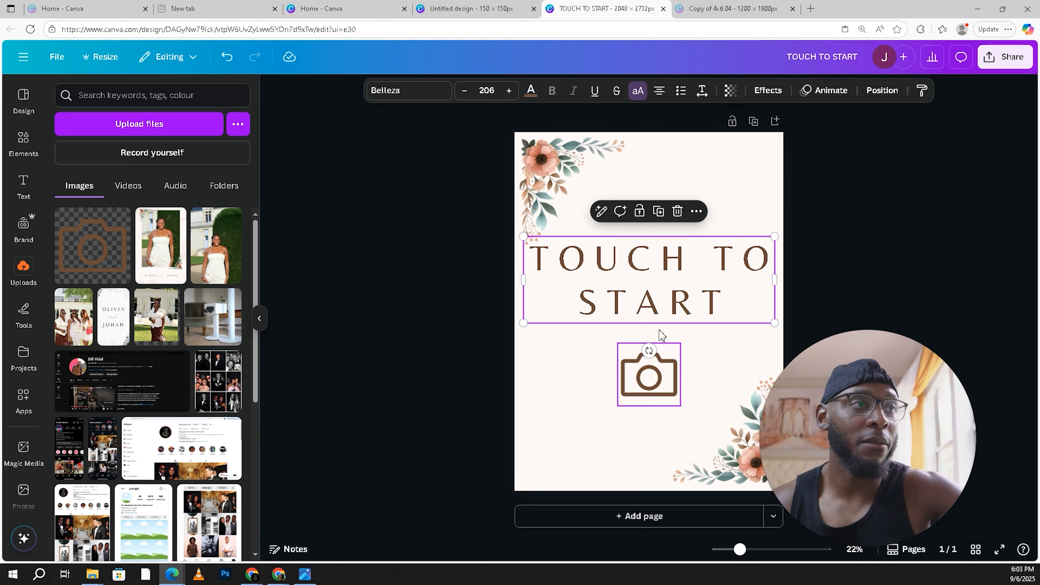
pyautogui.click(588, 410)
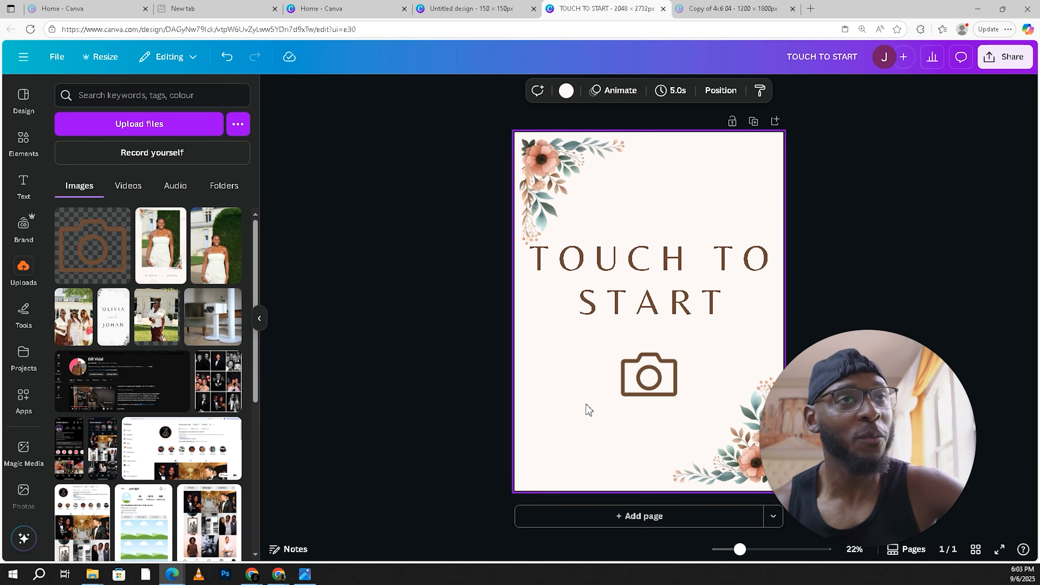
# Step: Shrink the camera icon slightly below the "TOUCH TO START" text
pyautogui.click(608, 301)
pyautogui.click(532, 91)
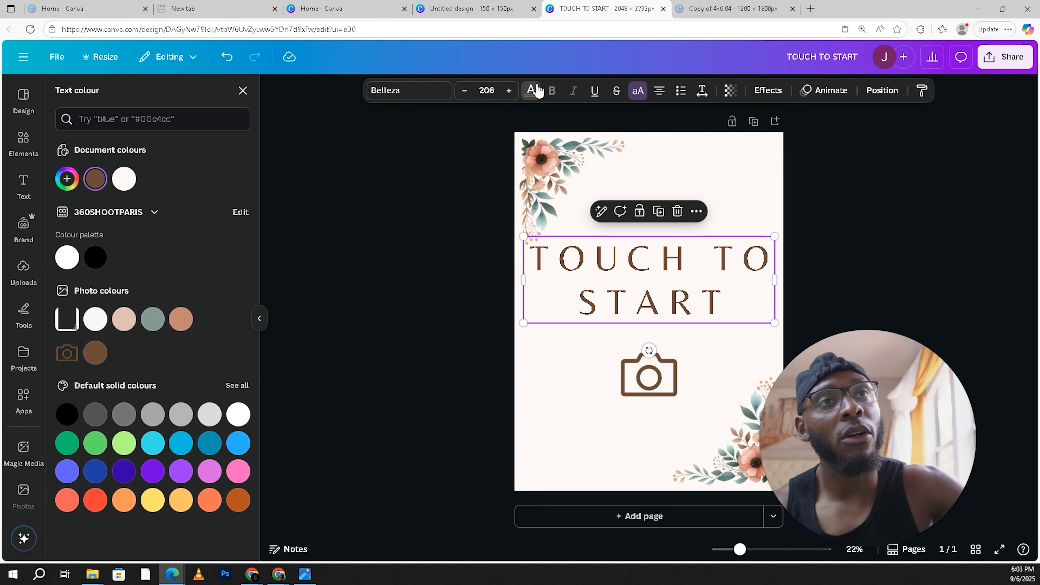
pyautogui.click(659, 392)
pyautogui.click(657, 387)
pyautogui.moveTo(681, 344); pyautogui.dragTo(674, 350)
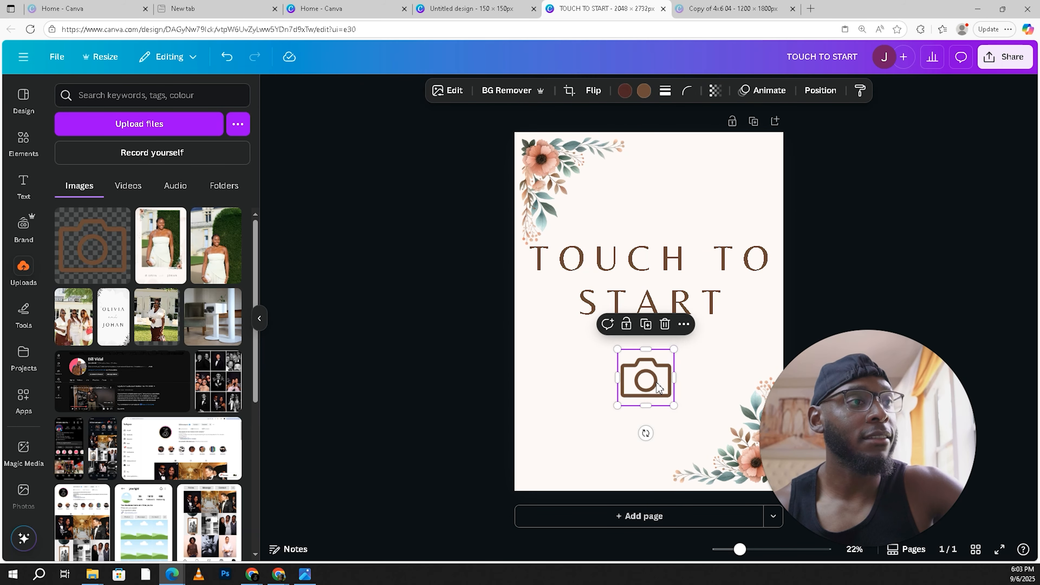
pyautogui.press('Escape')
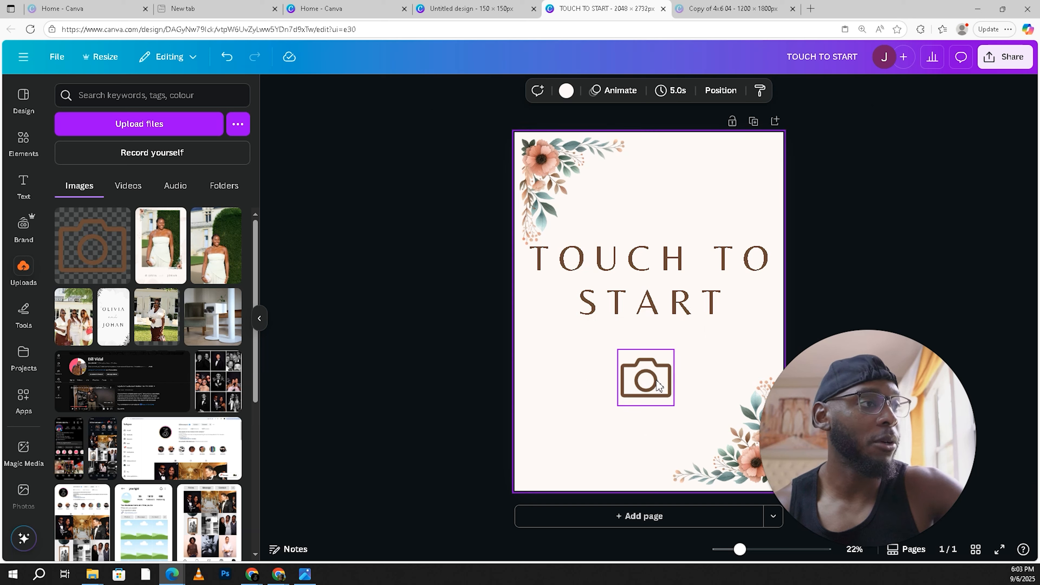
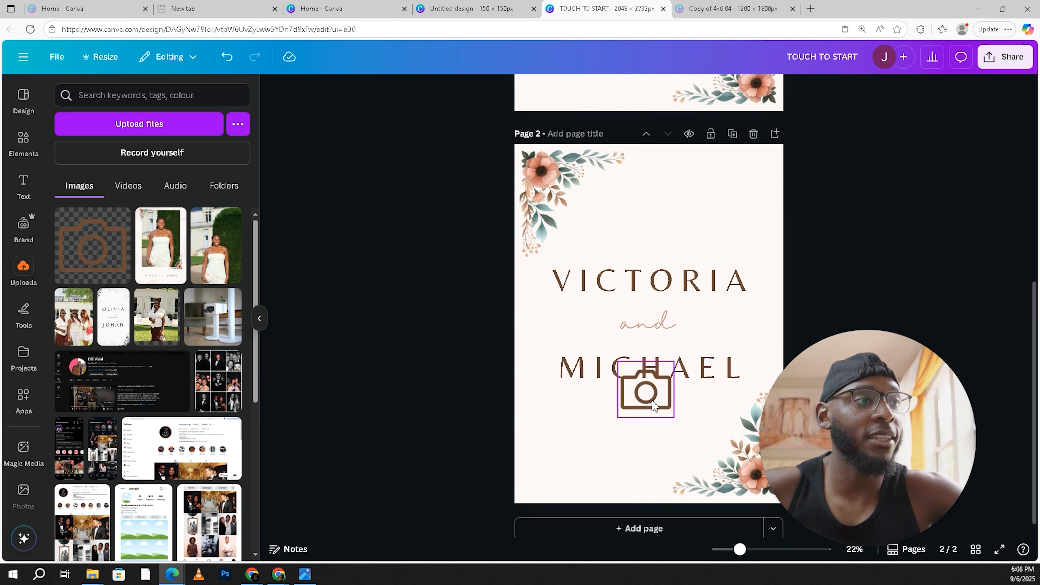
# Step: Delete the camera icon that overlaps the couple's names on page 2
pyautogui.press('Delete')
pyautogui.scroll(-1, 889, 327)
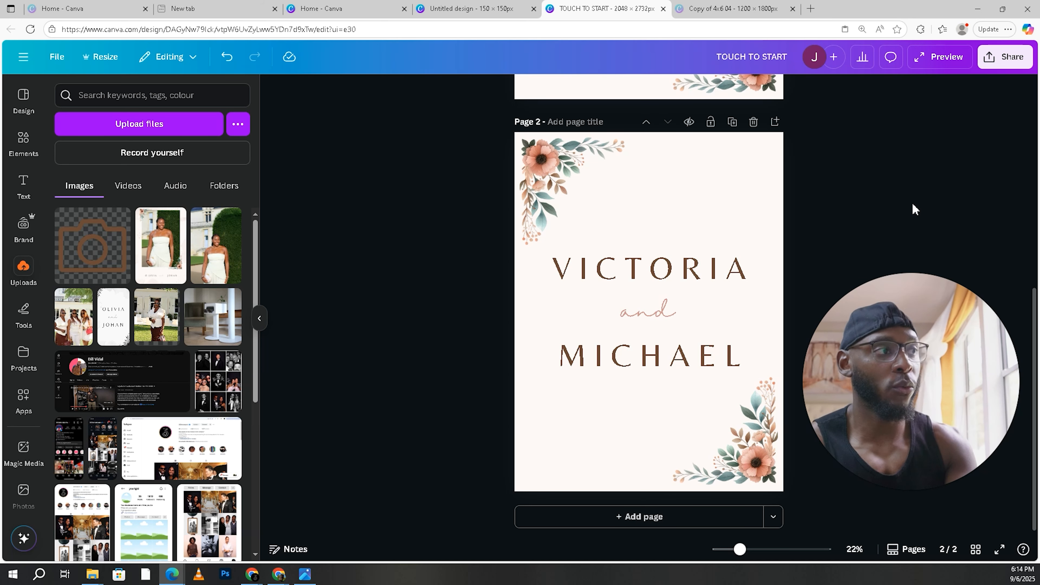
# Step: Apply the Breathe animation to all text and flower elements on page 2, with its scale reduced to about a quarter of the range
pyautogui.moveTo(438, 144); pyautogui.dragTo(790, 495)
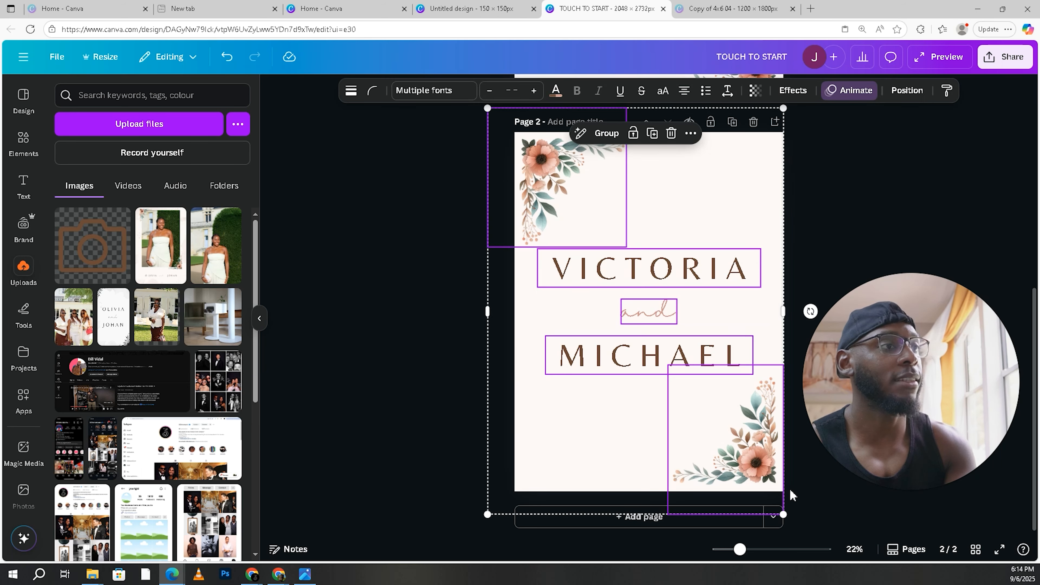
pyautogui.click(853, 91)
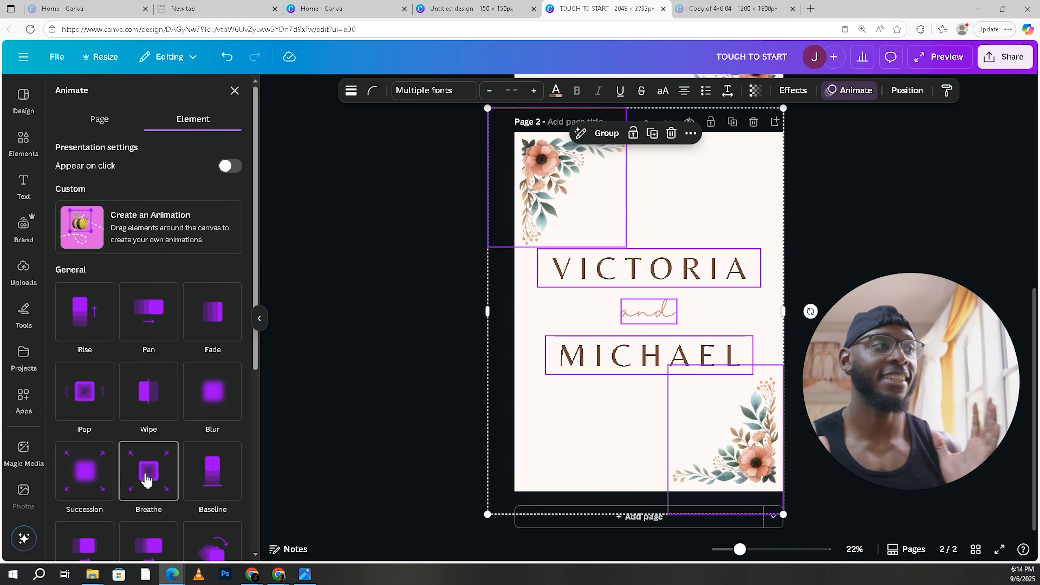
pyautogui.click(147, 478)
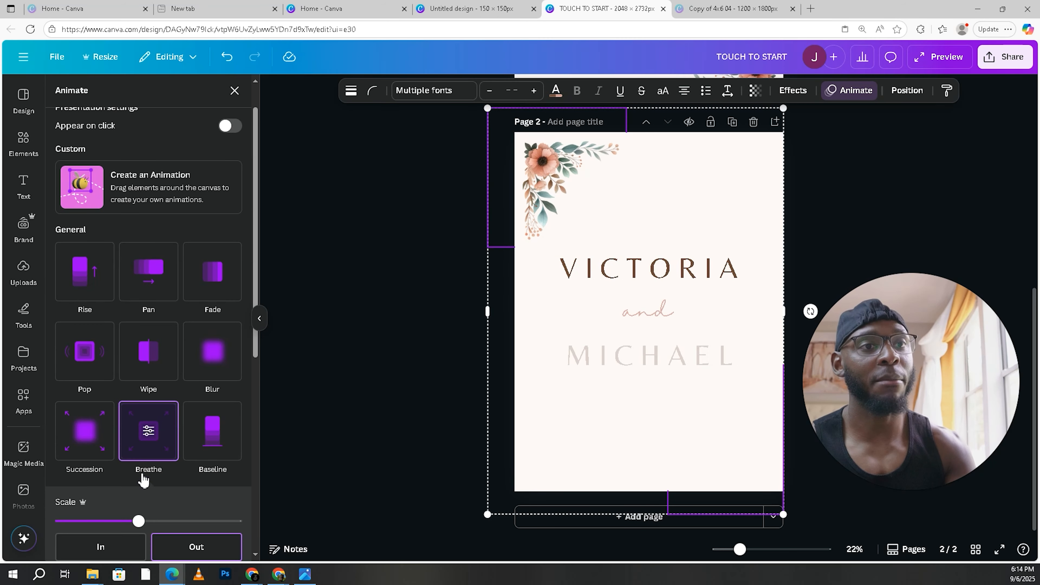
pyautogui.moveTo(140, 522); pyautogui.dragTo(230, 527)
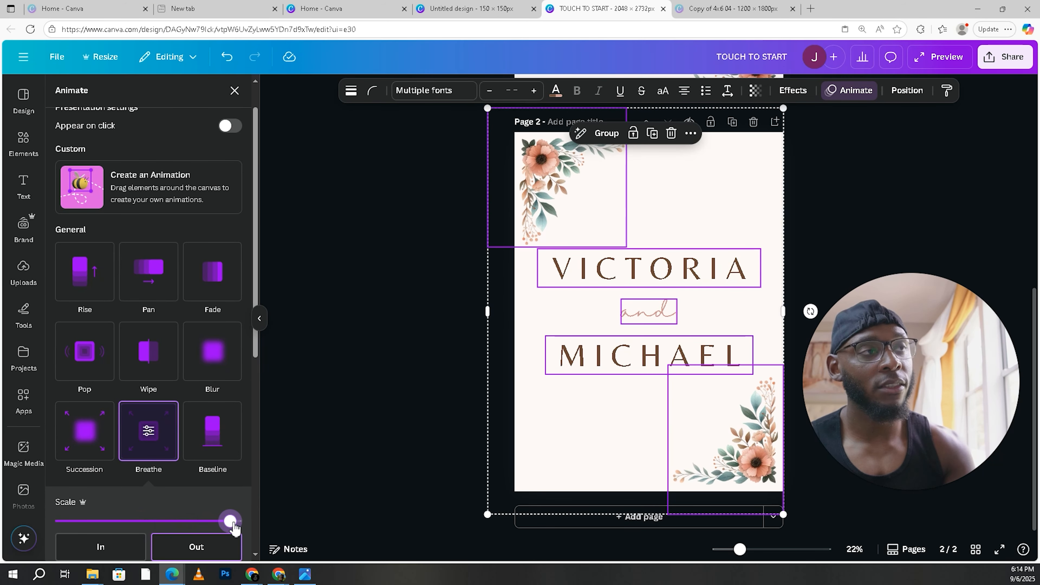
pyautogui.moveTo(159, 529); pyautogui.dragTo(73, 525)
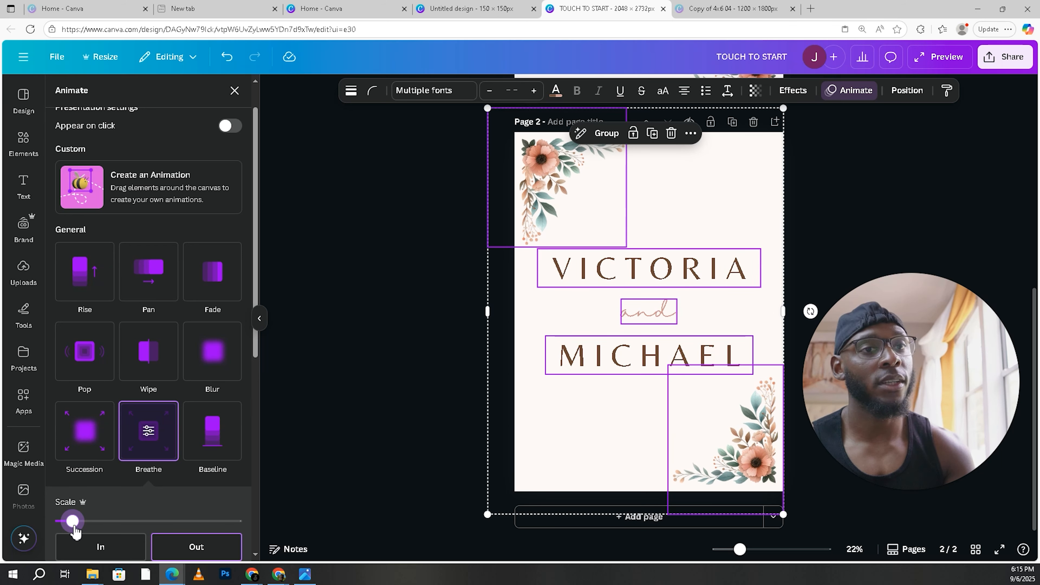
pyautogui.moveTo(75, 530); pyautogui.dragTo(108, 529)
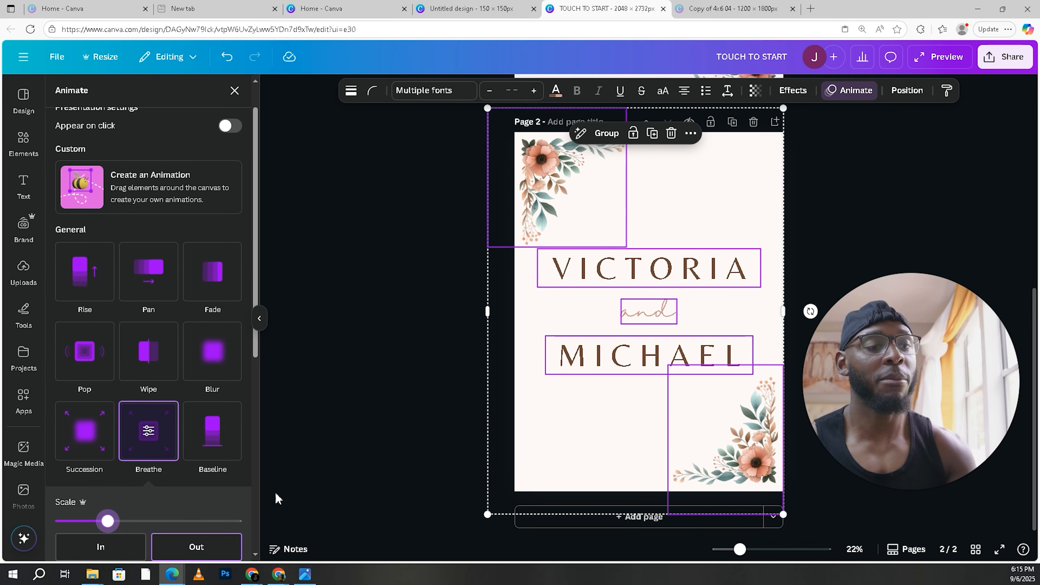
pyautogui.scroll(-5, 245, 471)
pyautogui.scroll(-3, 267, 488)
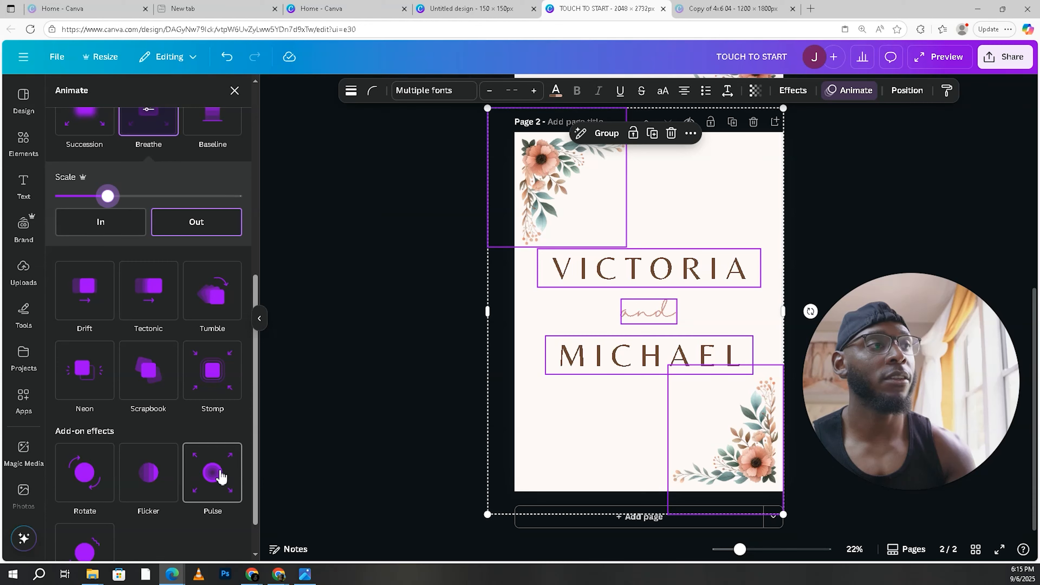
pyautogui.click(375, 458)
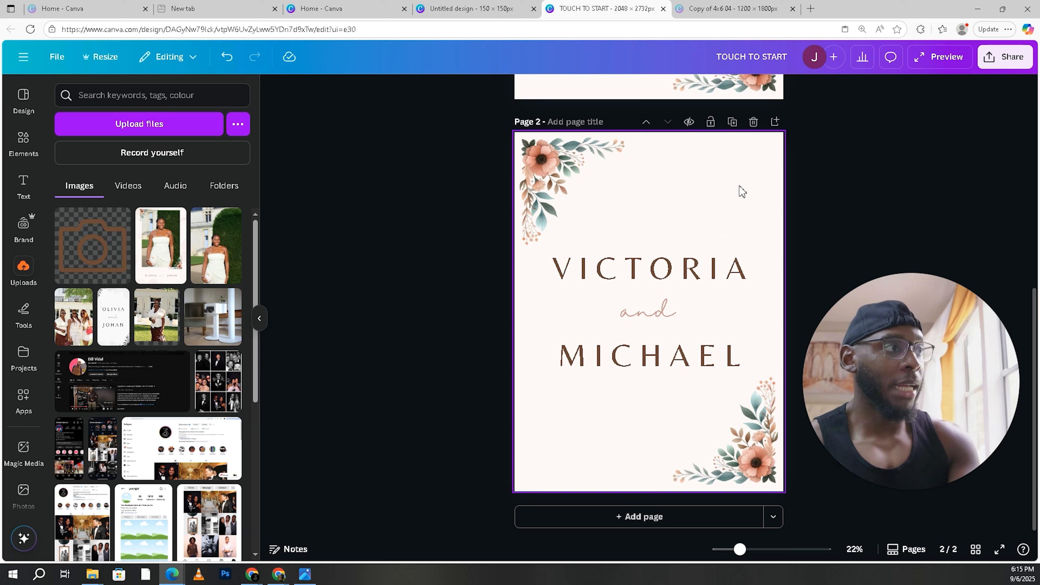
# Step: Download only the current page (Page 2) as an MP4 video at 2,048 × 2,732 px
pyautogui.click(1007, 62)
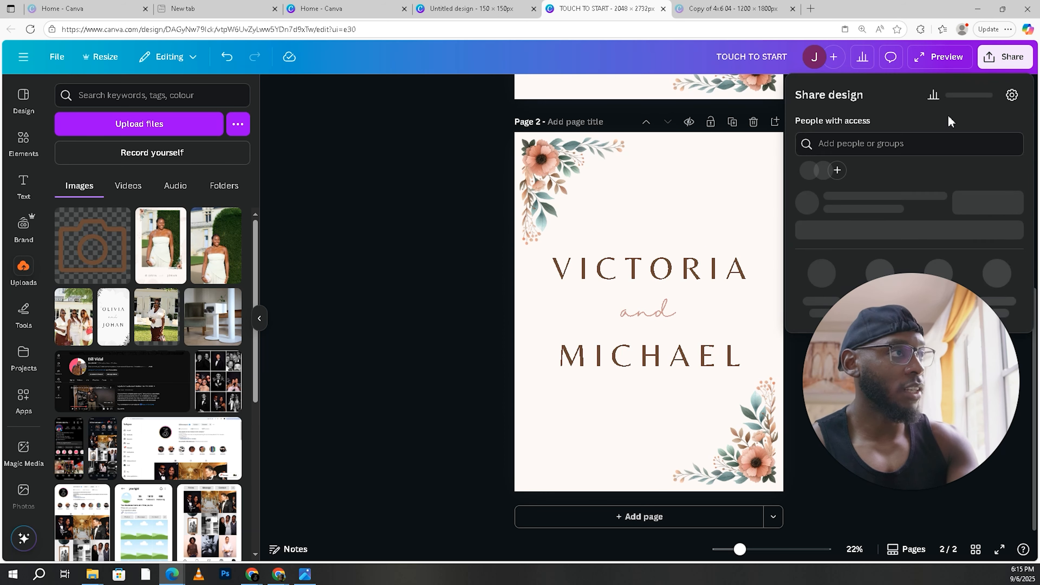
pyautogui.click(820, 303)
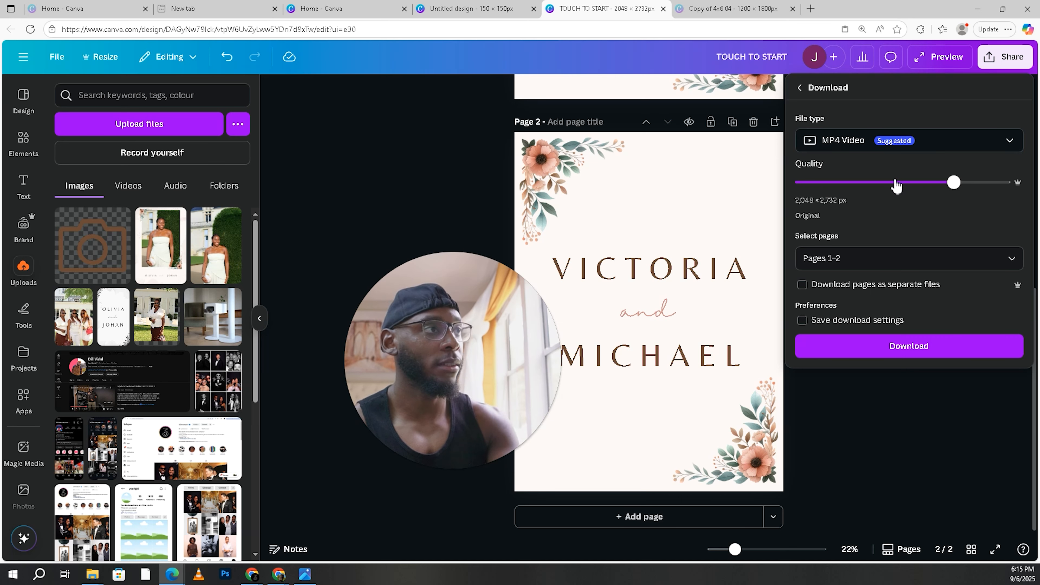
pyautogui.click(922, 284)
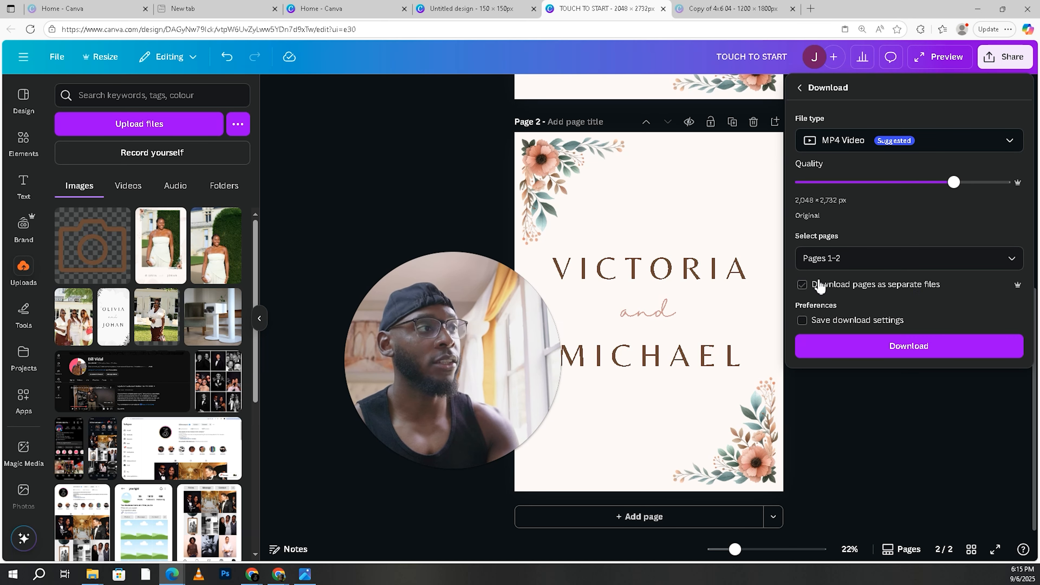
pyautogui.click(916, 258)
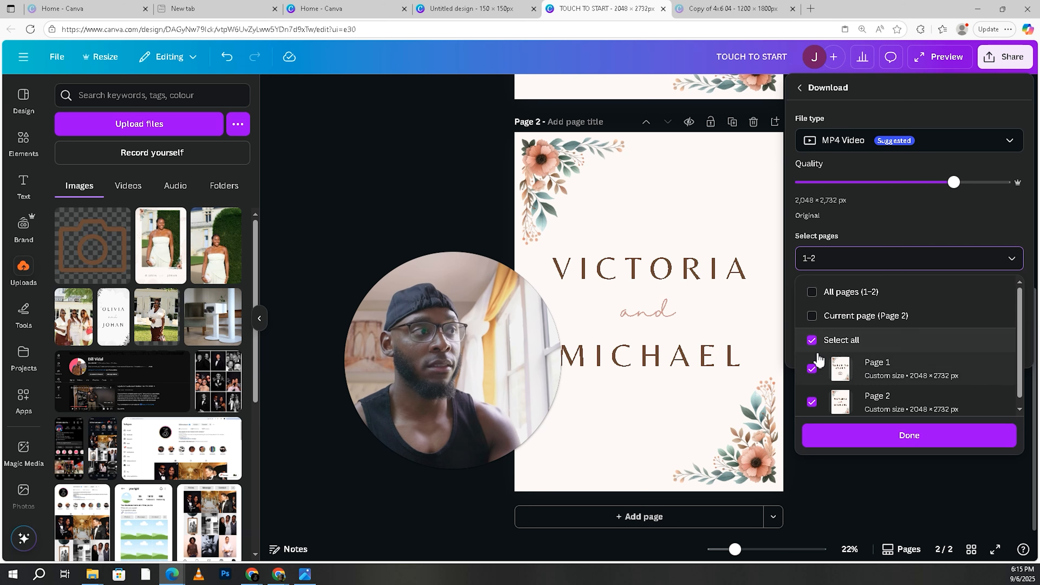
pyautogui.click(827, 323)
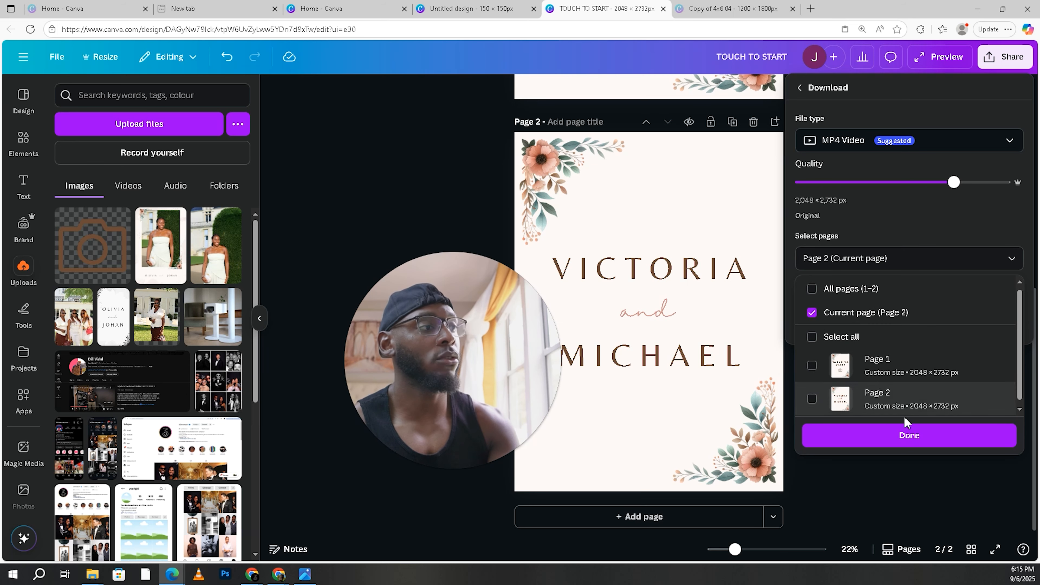
pyautogui.click(880, 435)
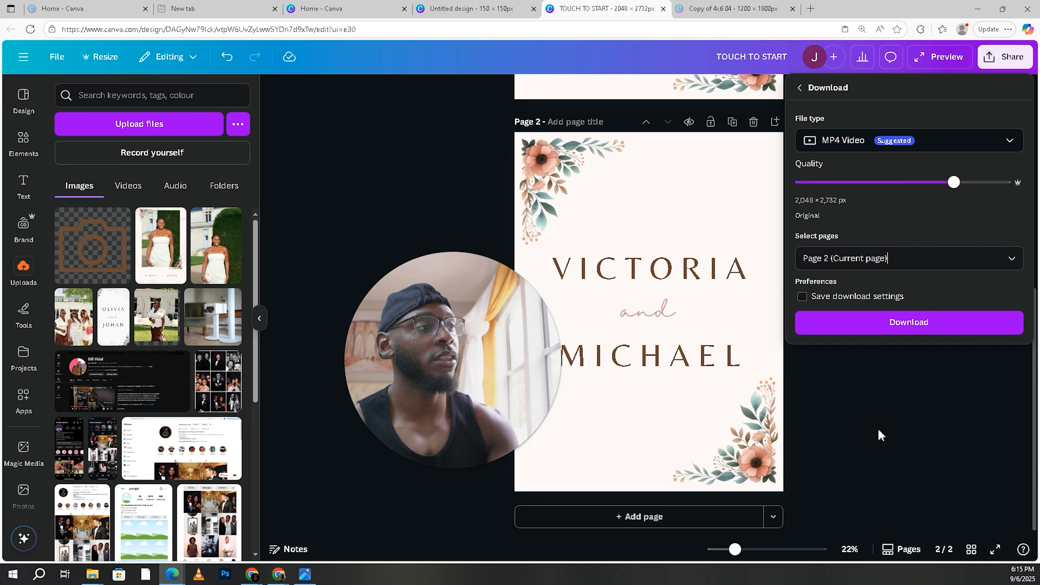
pyautogui.click(901, 327)
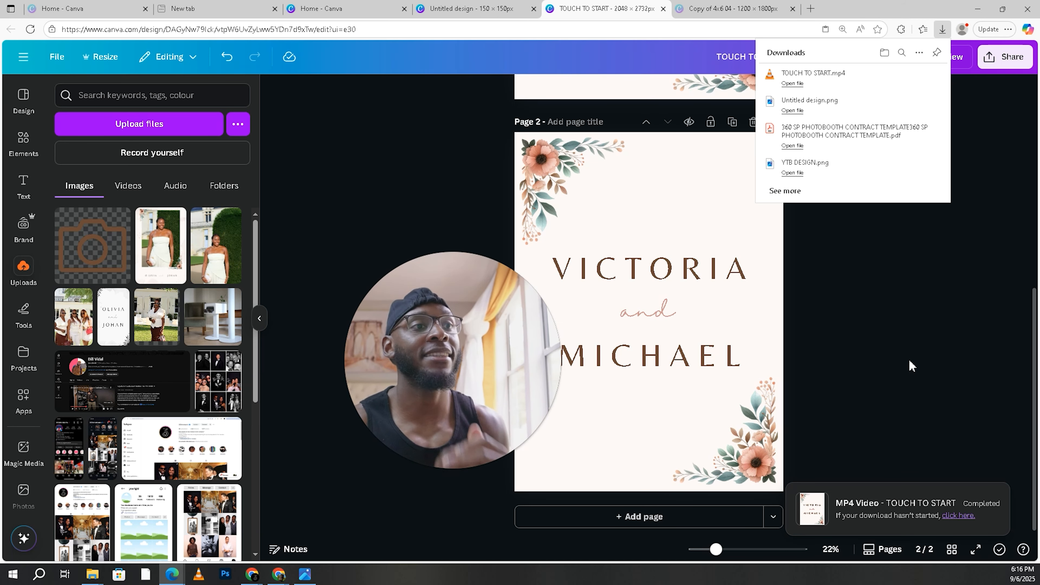
# Step: Open the downloaded TOUCH TO START.mp4 in VLC media player and play it to check the animation
pyautogui.click(871, 90)
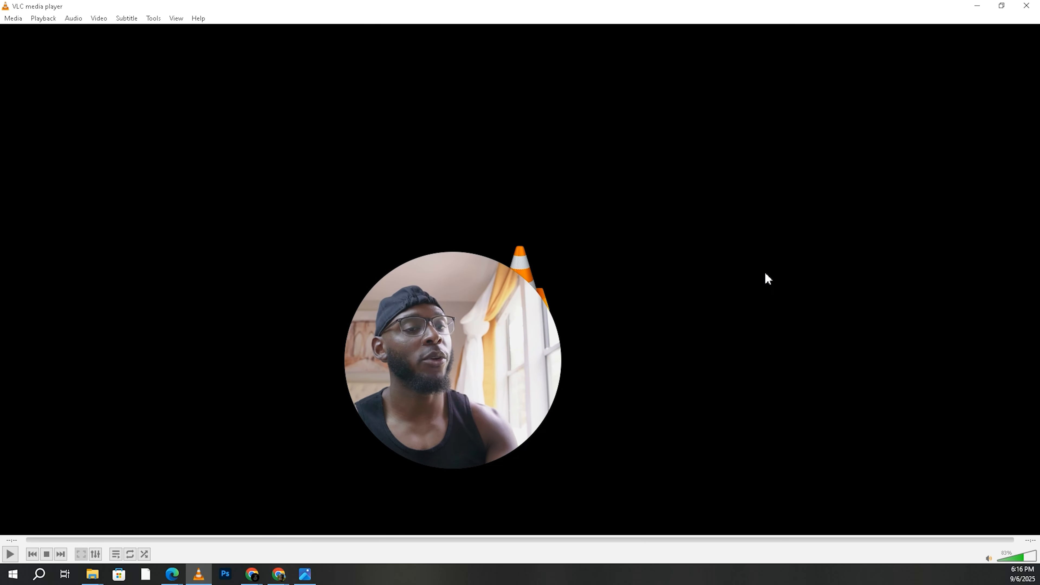
pyautogui.click(10, 556)
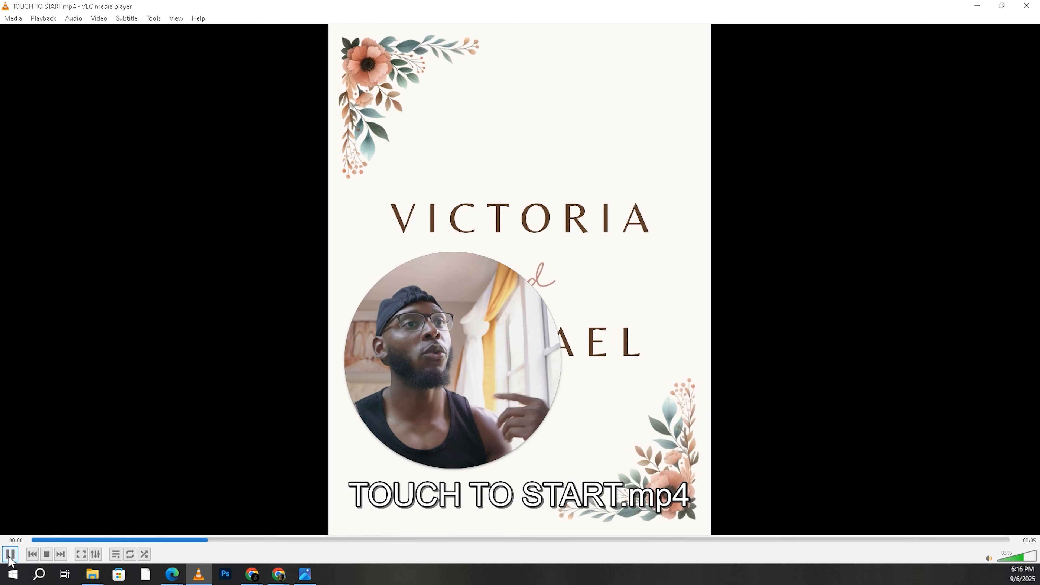